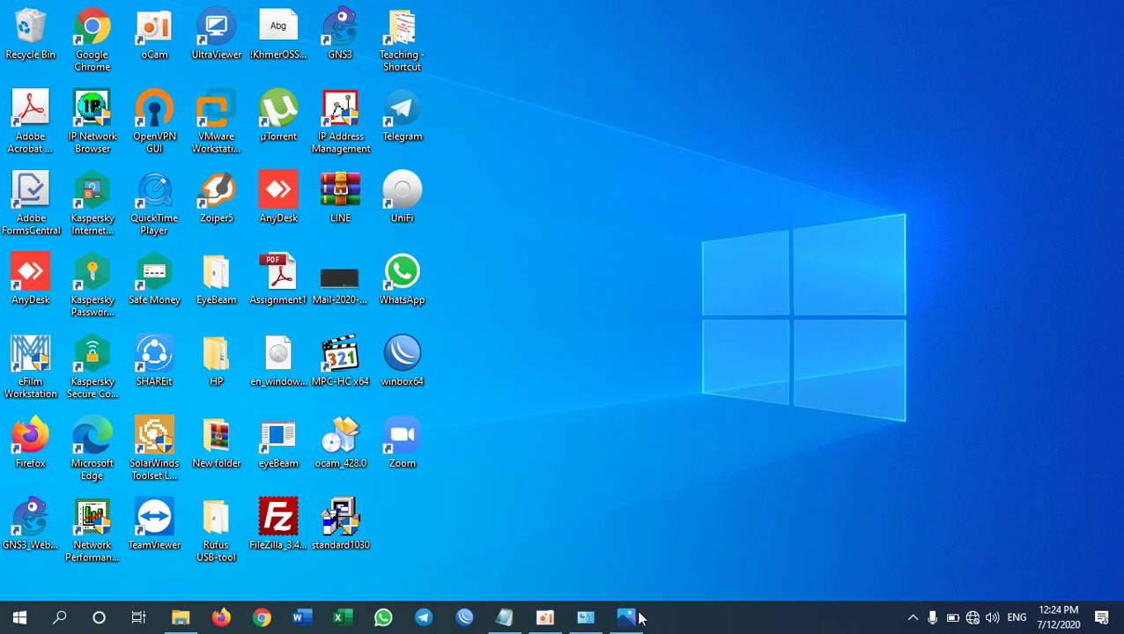
# - Restore the 'WiFi Sample Account1' note listing IP 200.100.78.2, mask, gateway and DNS 8.8.8.8
pyautogui.click(504, 617)
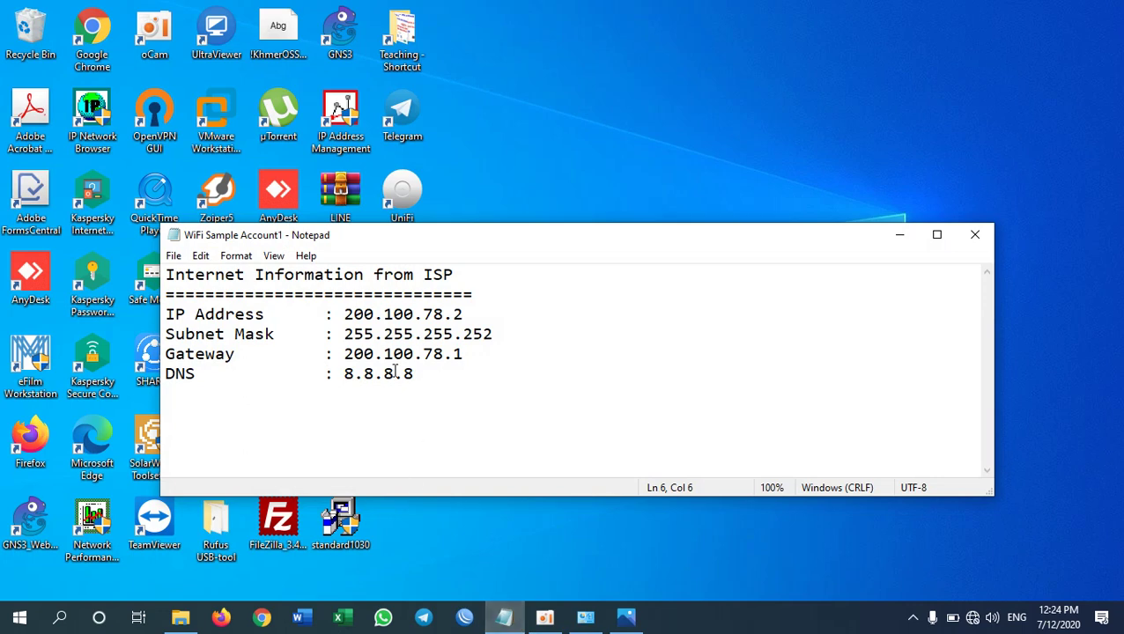
# - Make the Notepad window narrower and move it to the upper right of the screen
pyautogui.moveTo(996, 371); pyautogui.dragTo(586, 352)
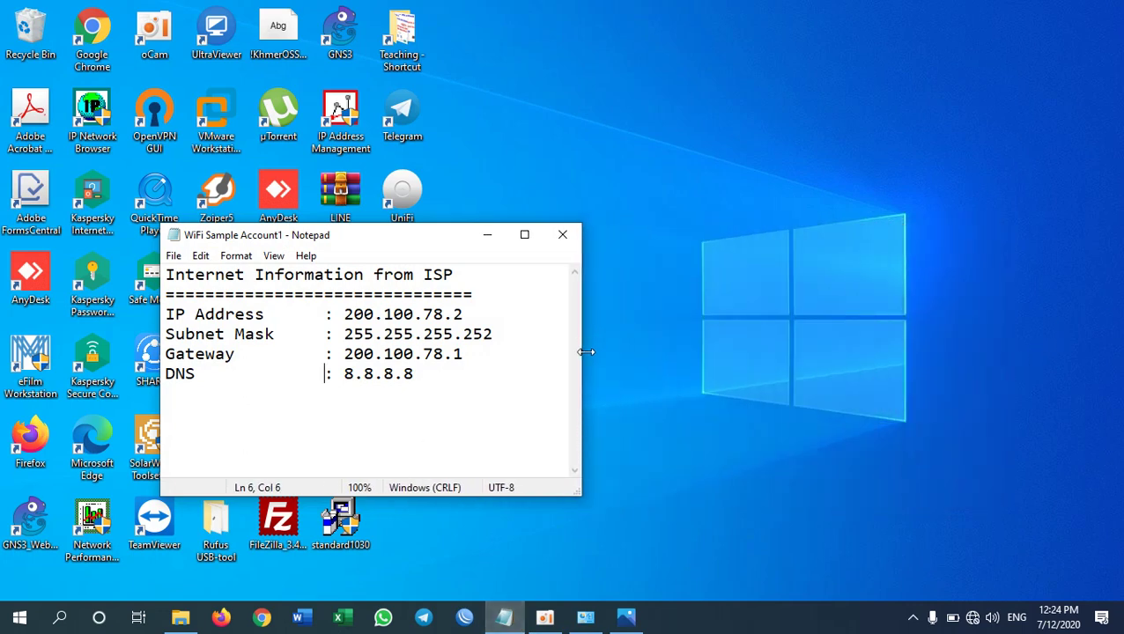
pyautogui.doubleClick(338, 241)
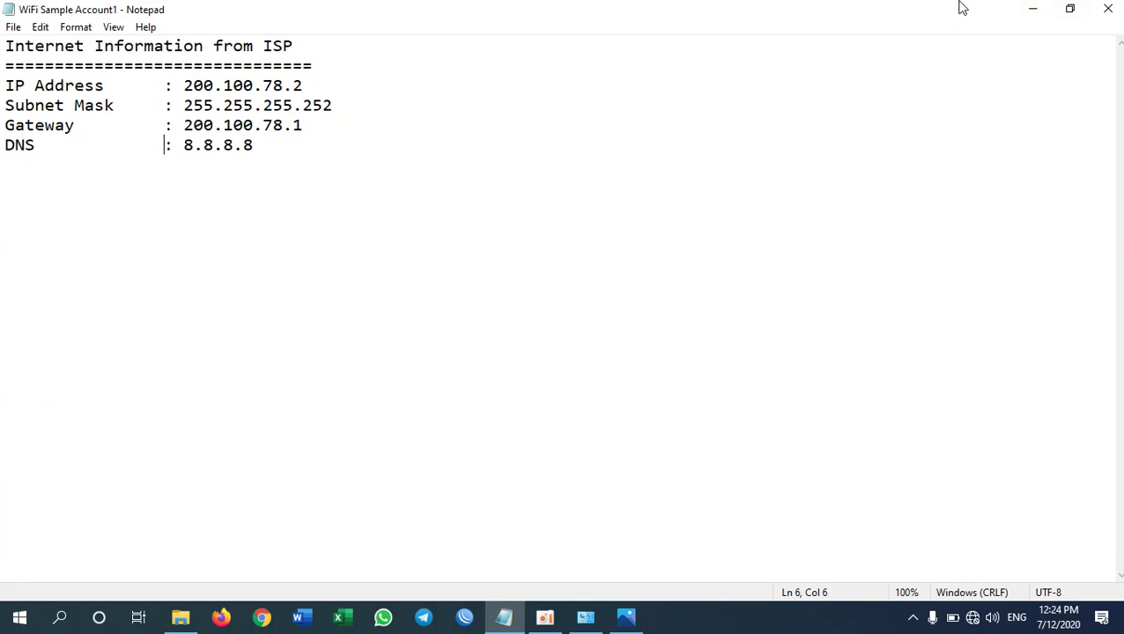
pyautogui.click(1077, 11)
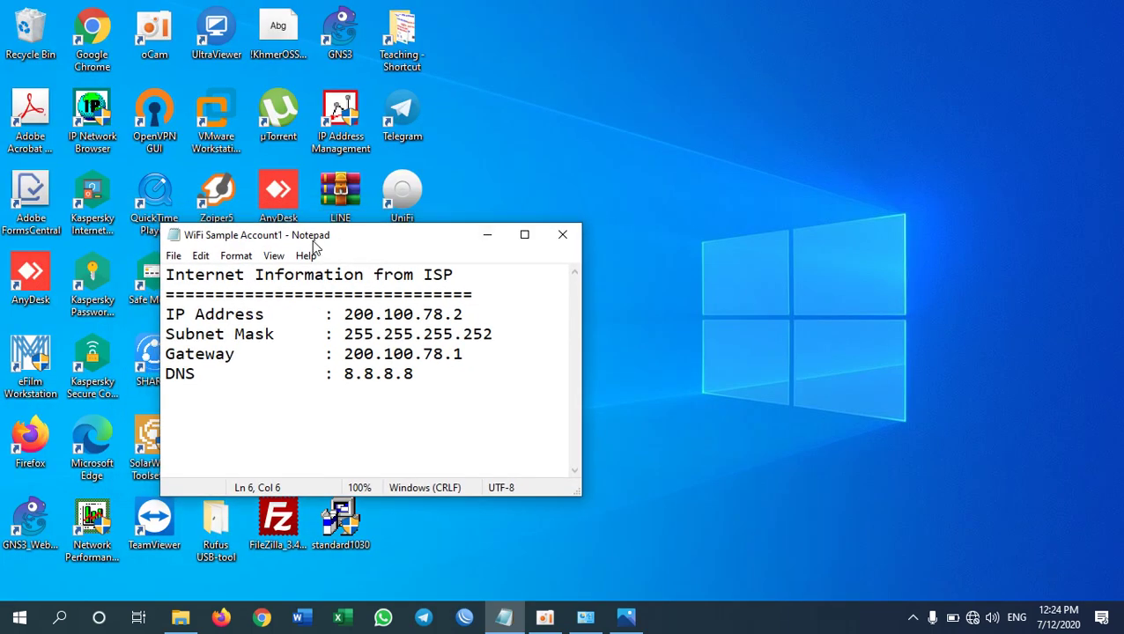
pyautogui.moveTo(315, 240); pyautogui.dragTo(326, 244)
pyautogui.click(555, 178)
pyautogui.moveTo(395, 247); pyautogui.dragTo(785, 115)
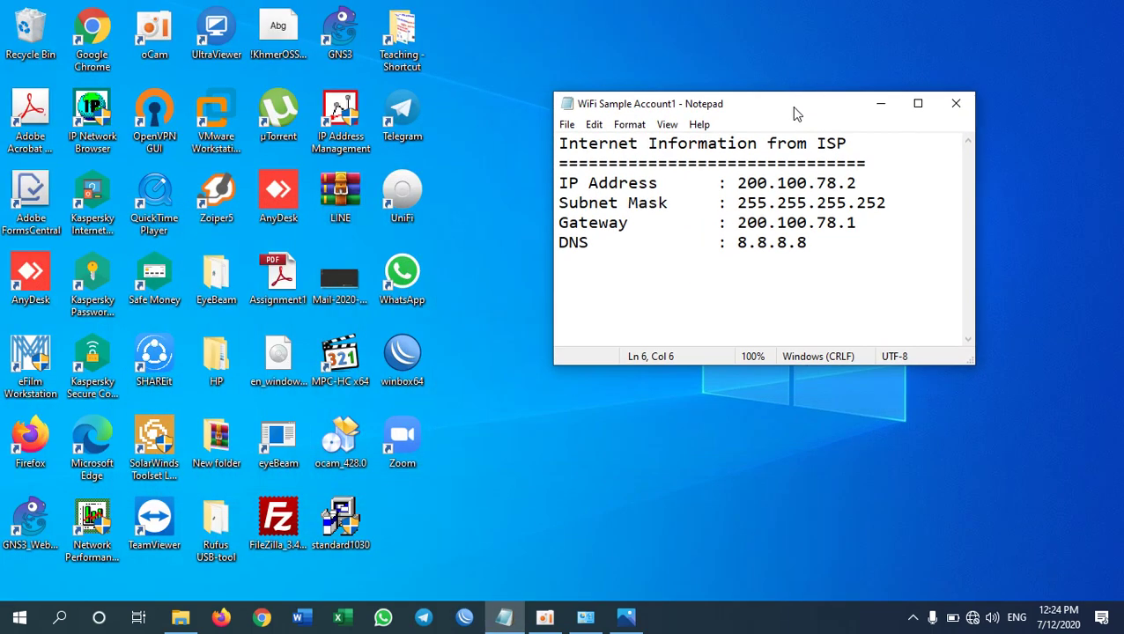
# - Append ' (IP Protocol)' so the heading reads 'Internet Information from ISP (IP Protocol)'
pyautogui.moveTo(823, 258); pyautogui.dragTo(550, 182)
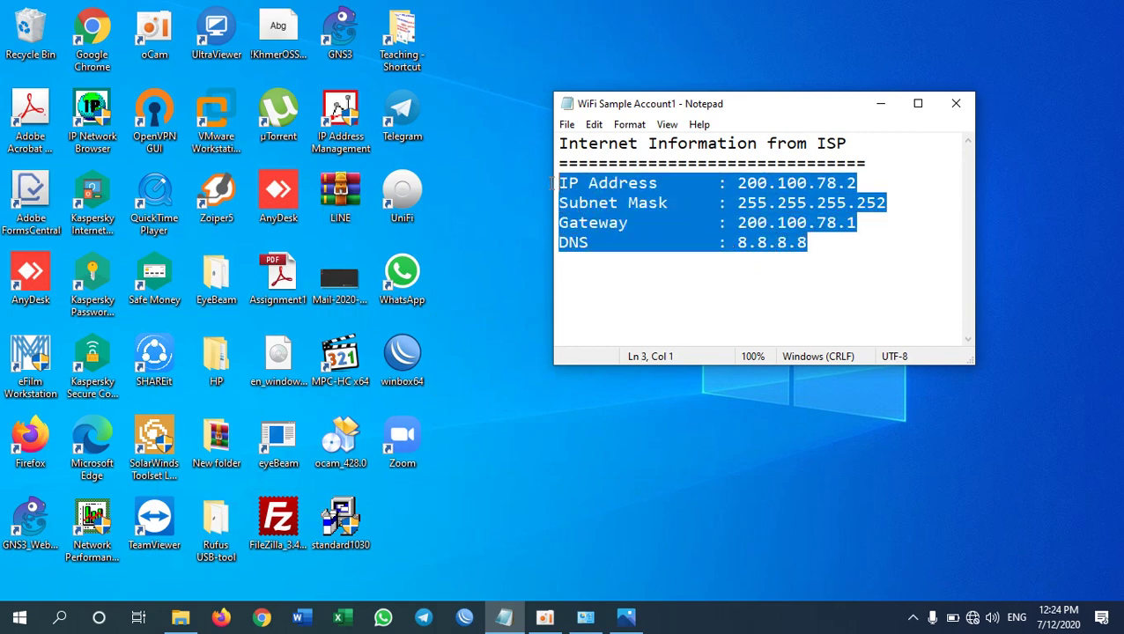
pyautogui.click(875, 144)
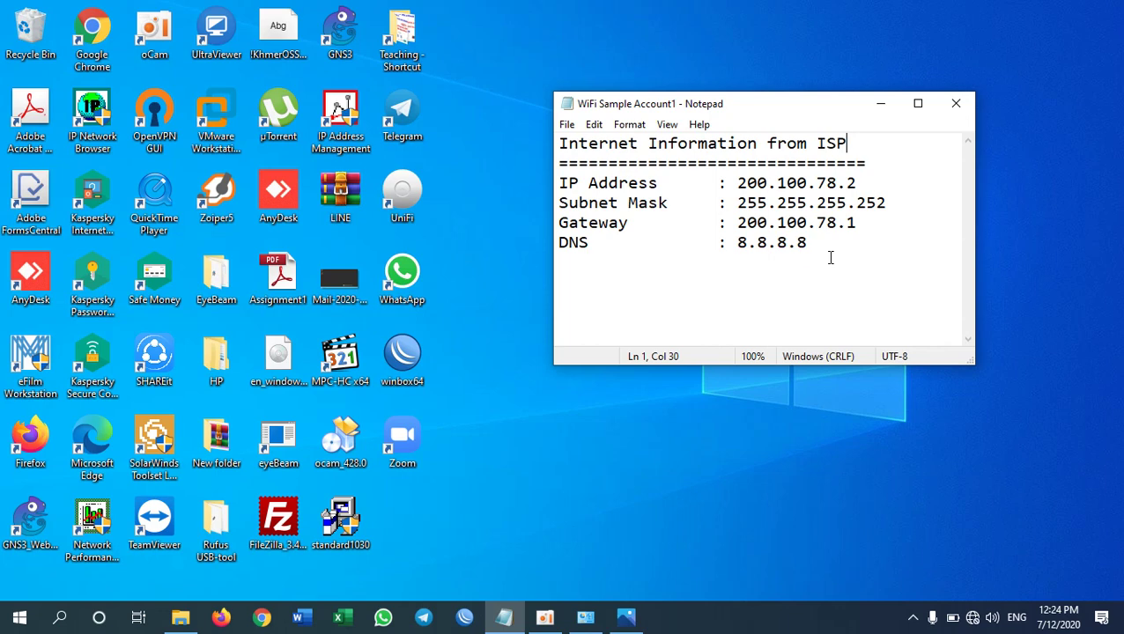
pyautogui.write('(')
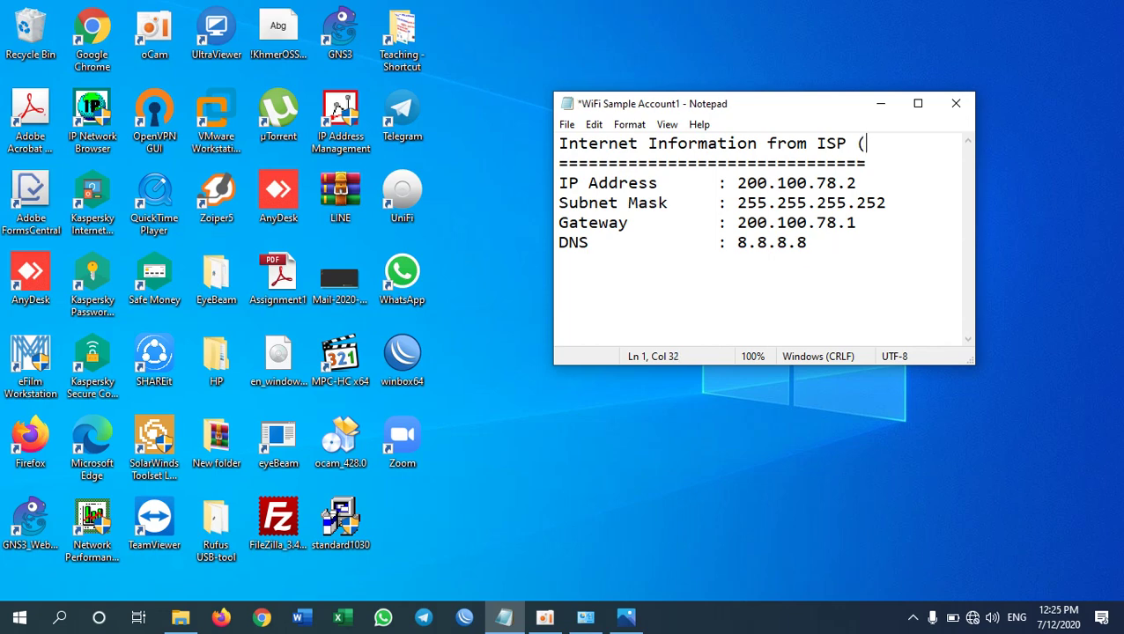
pyautogui.write('IP Protoco)')
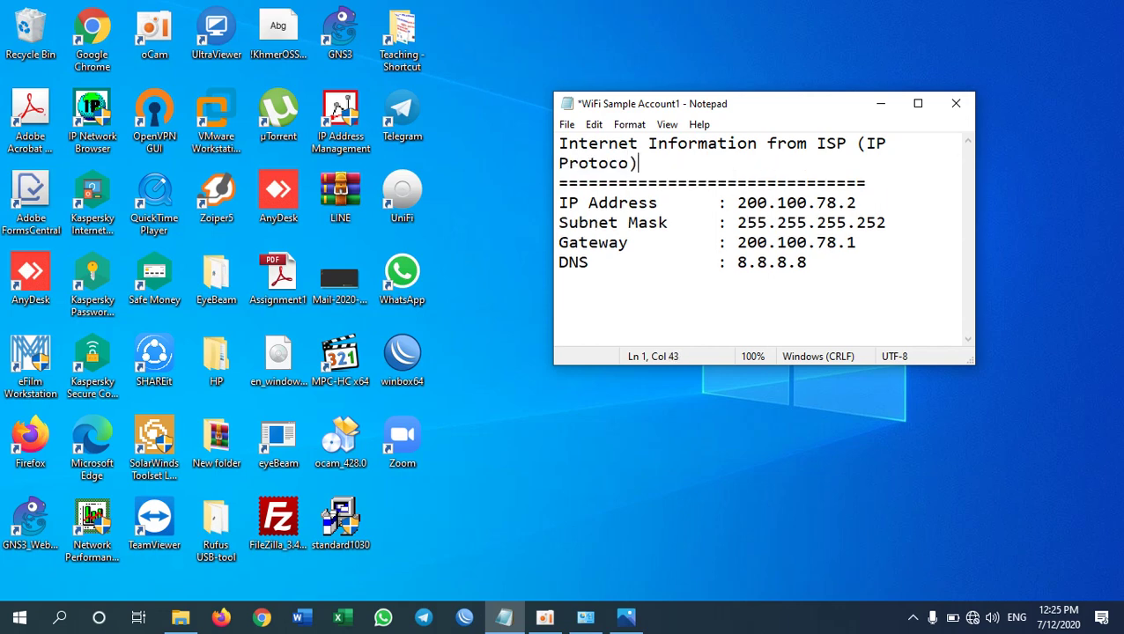
pyautogui.press('Left')
pyautogui.write('l')
# - Restore Network Connections and select the Ethernet Cable connection
pyautogui.click(585, 617)
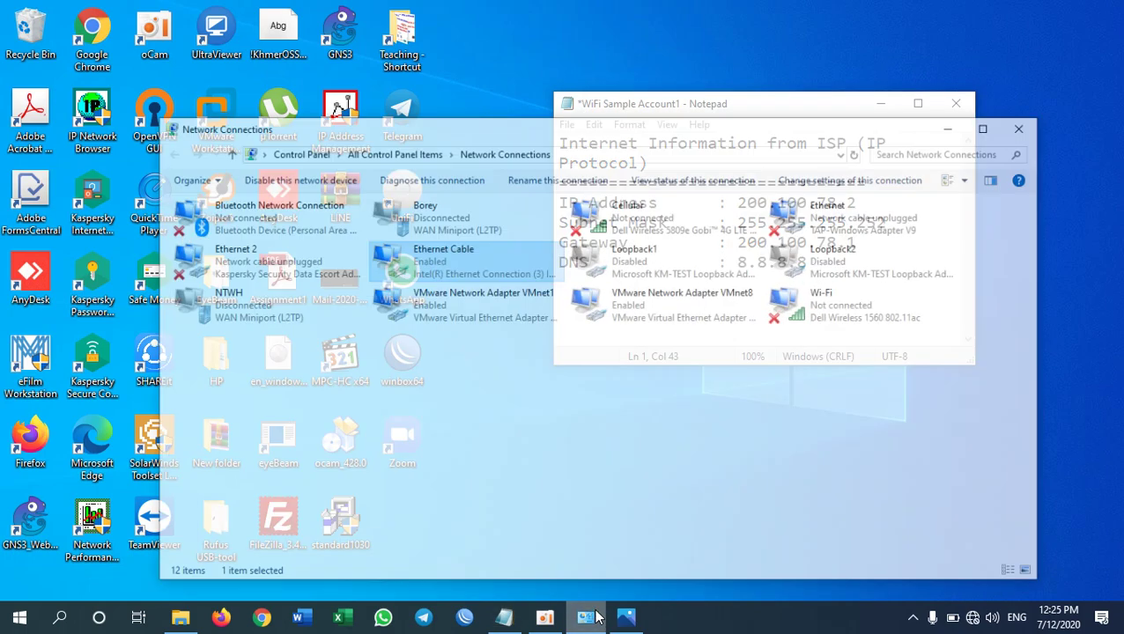
pyautogui.click(484, 421)
pyautogui.click(434, 236)
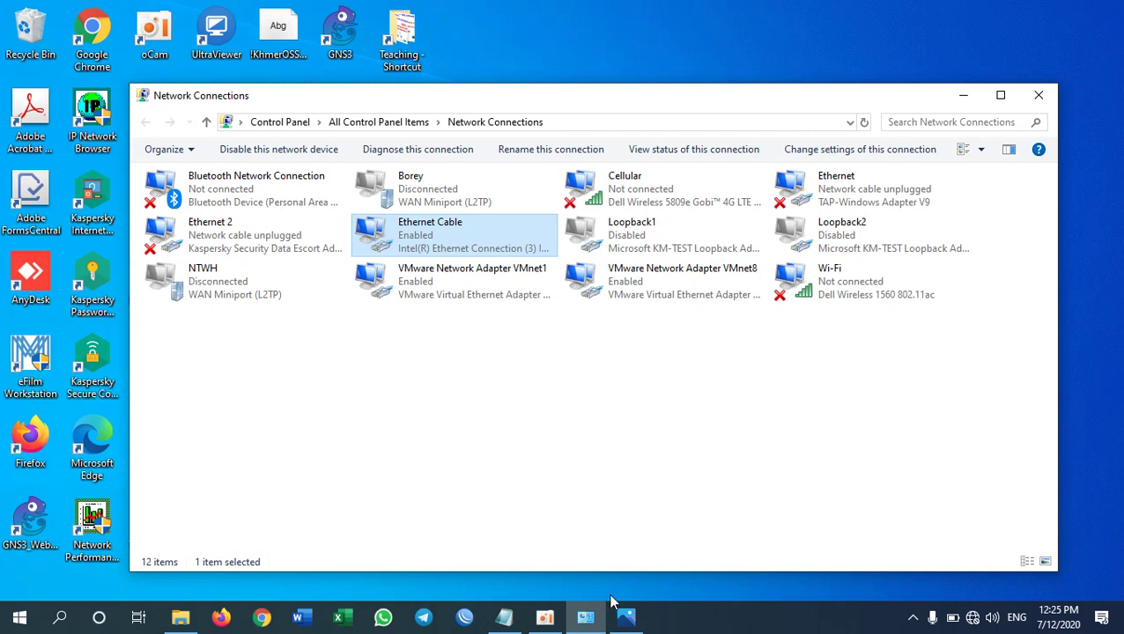
# - View the TP-Link router picture zoomed in on its WAN and LAN ports, then minimize it
pyautogui.click(627, 619)
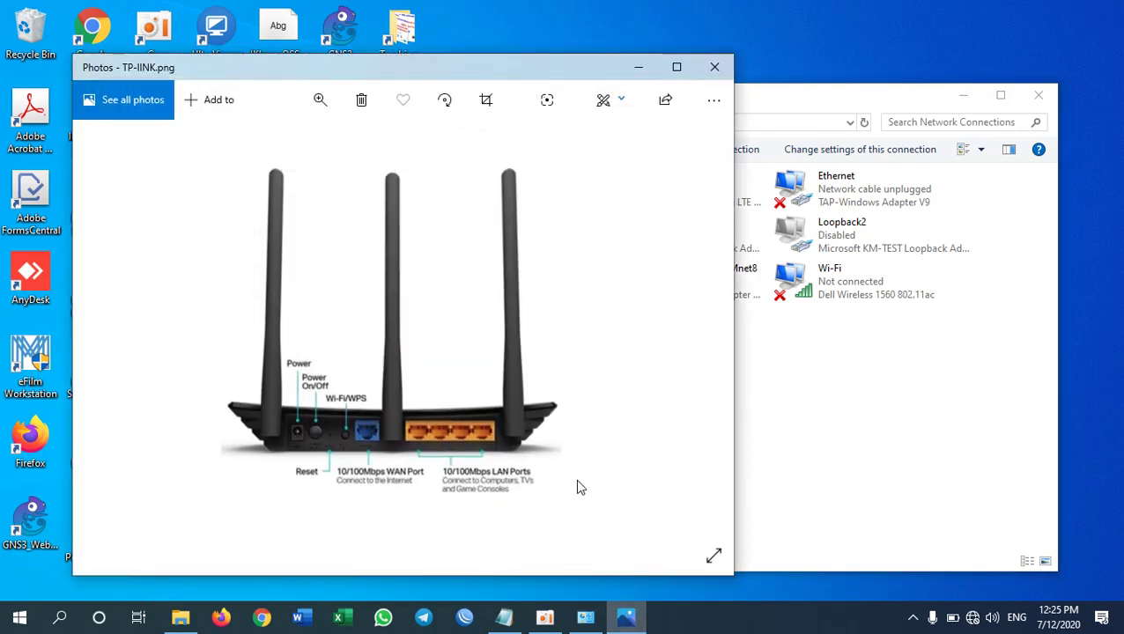
pyautogui.scroll(5, 413, 438)
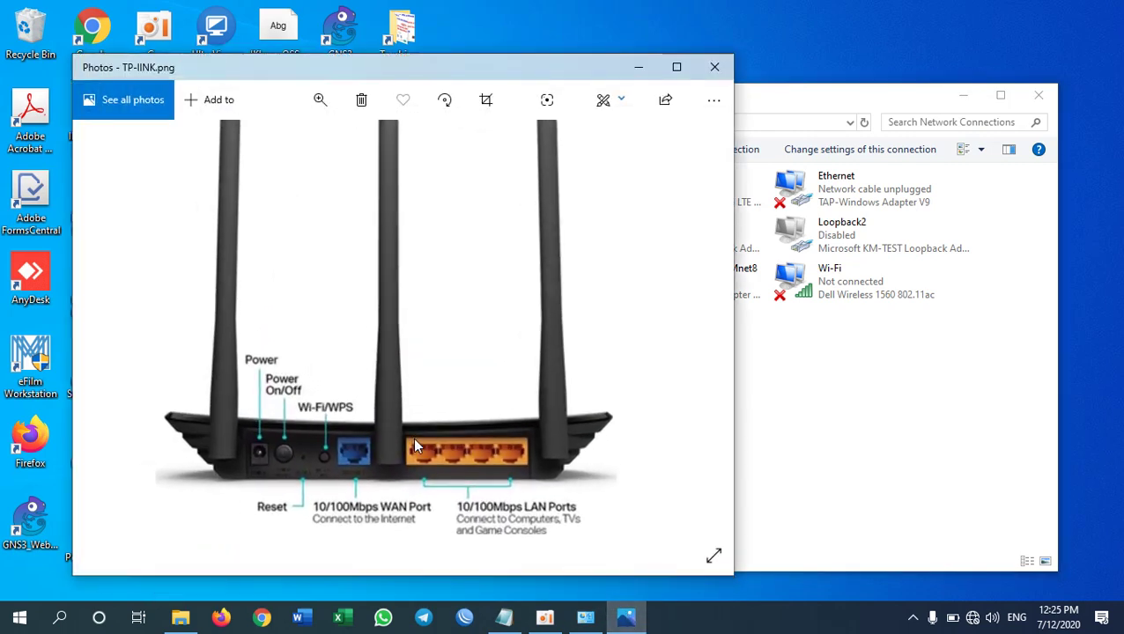
pyautogui.scroll(2, 416, 453)
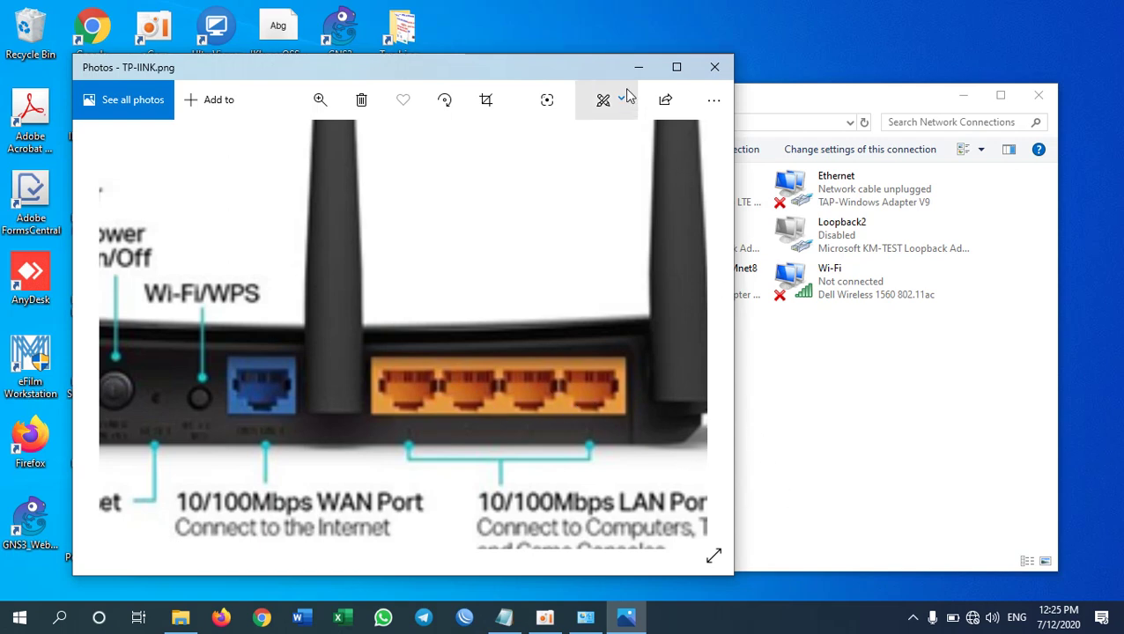
pyautogui.click(842, 96)
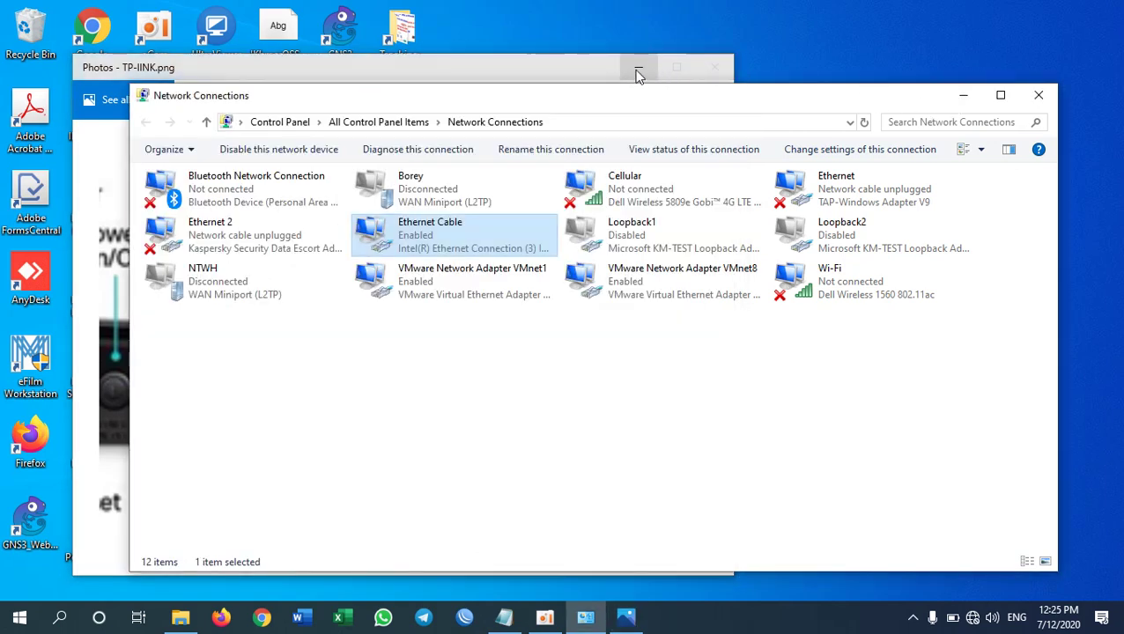
pyautogui.click(639, 68)
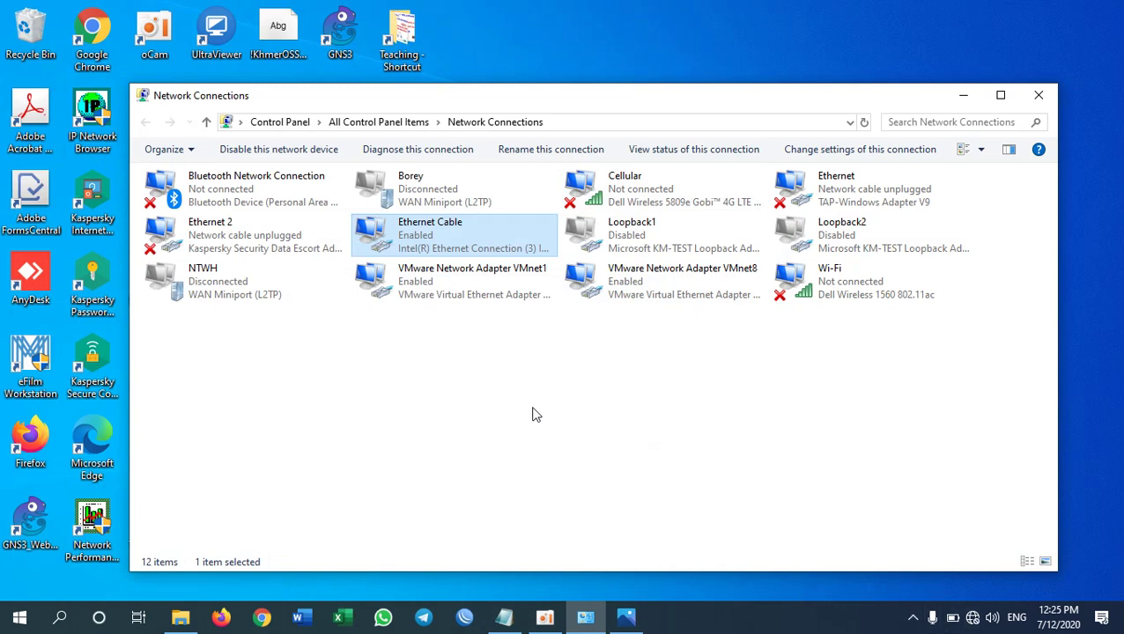
# - Open Firefox on a new tab and launch cmd from the Run box
pyautogui.click(221, 617)
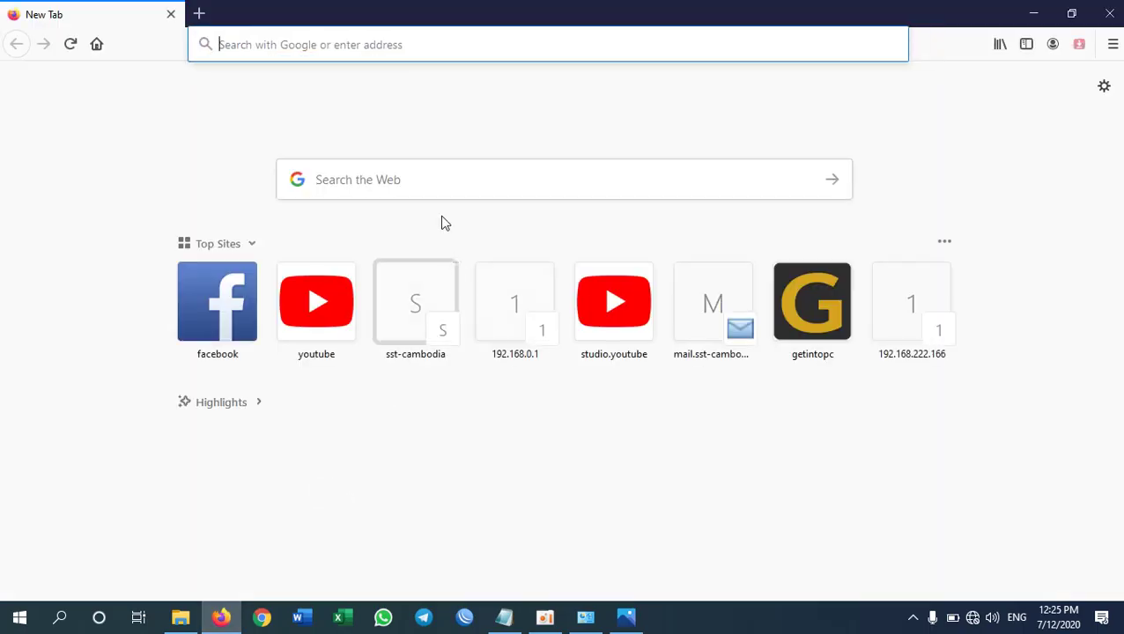
pyautogui.click(352, 44)
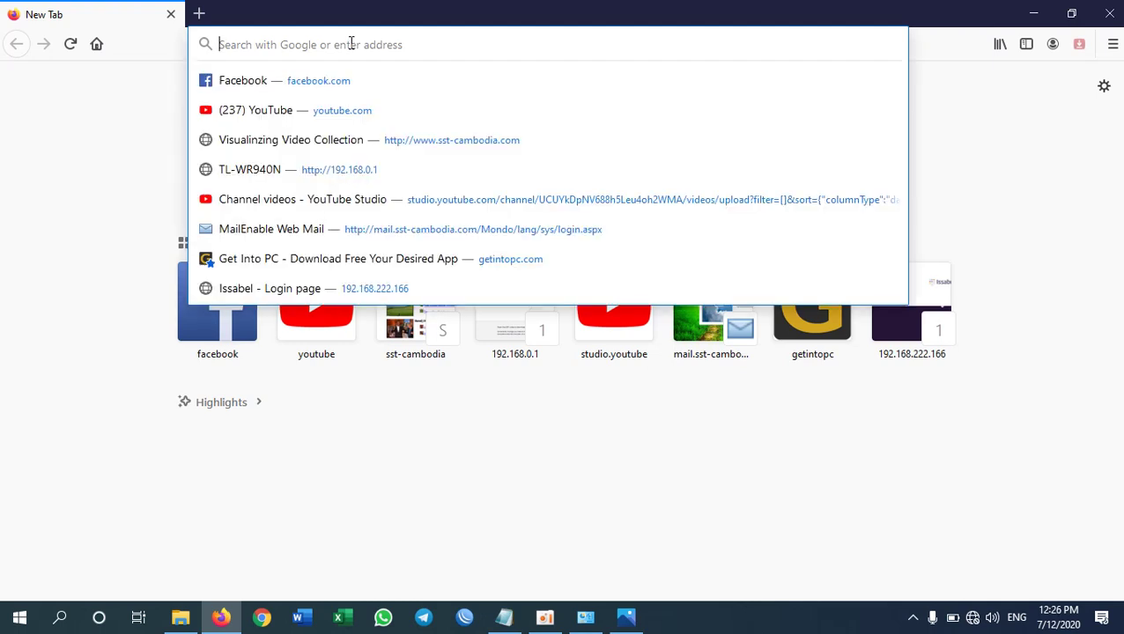
pyautogui.press('super+r')
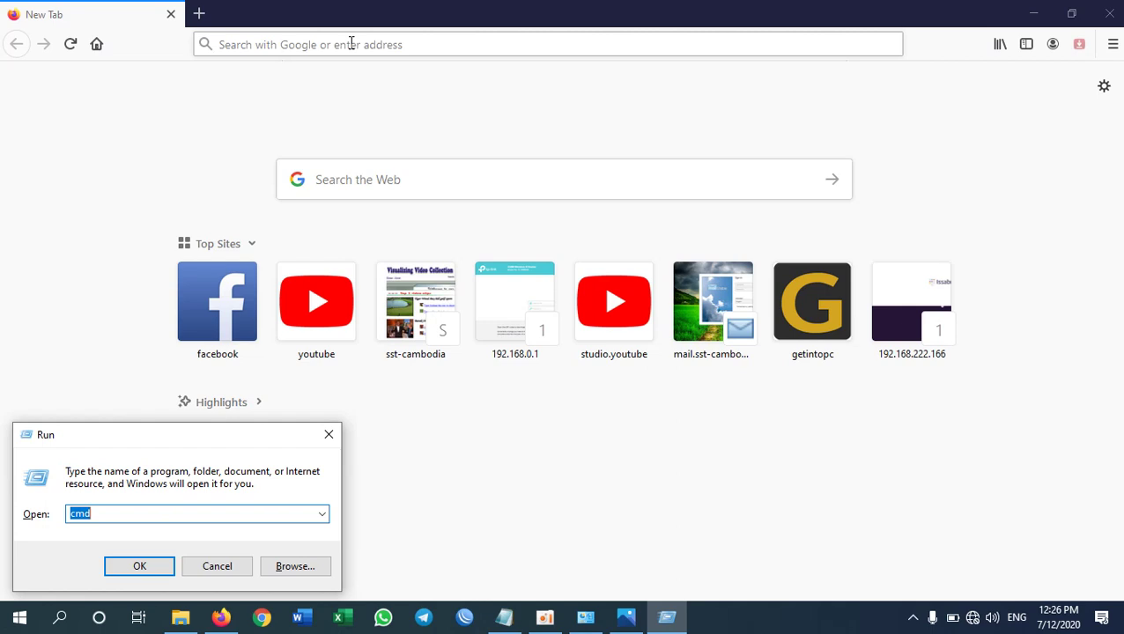
pyautogui.press('Return')
# - Run ipconfig and scroll up to the Ethernet Cable adapter's output
pyautogui.write('ipconfig')
pyautogui.press('Return')
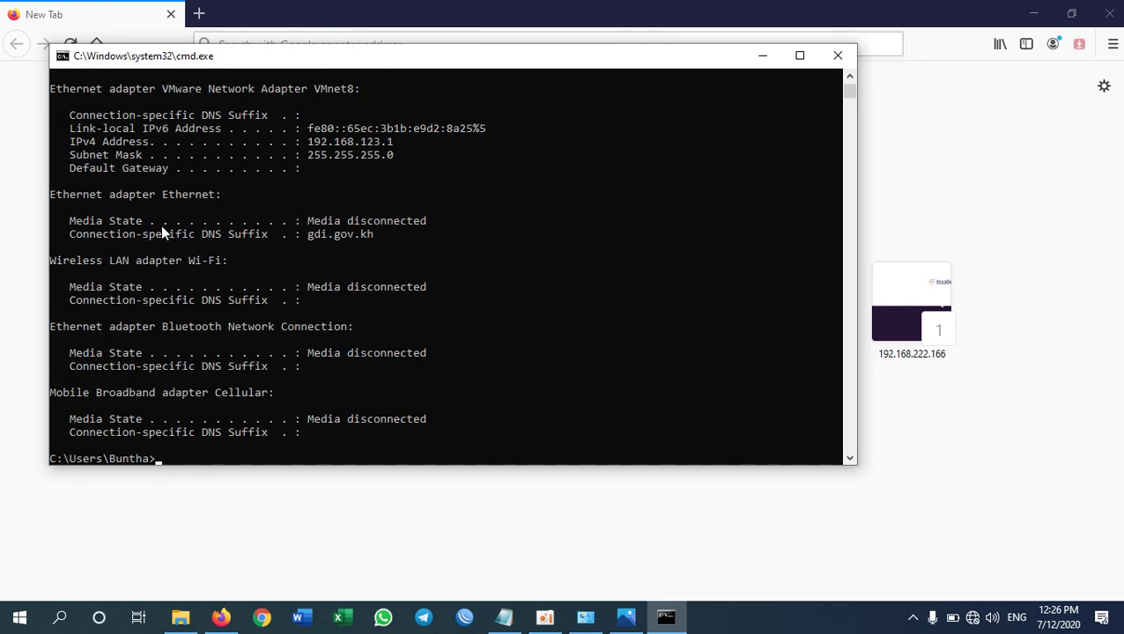
pyautogui.scroll(4, 160, 224)
pyautogui.scroll(5, 161, 251)
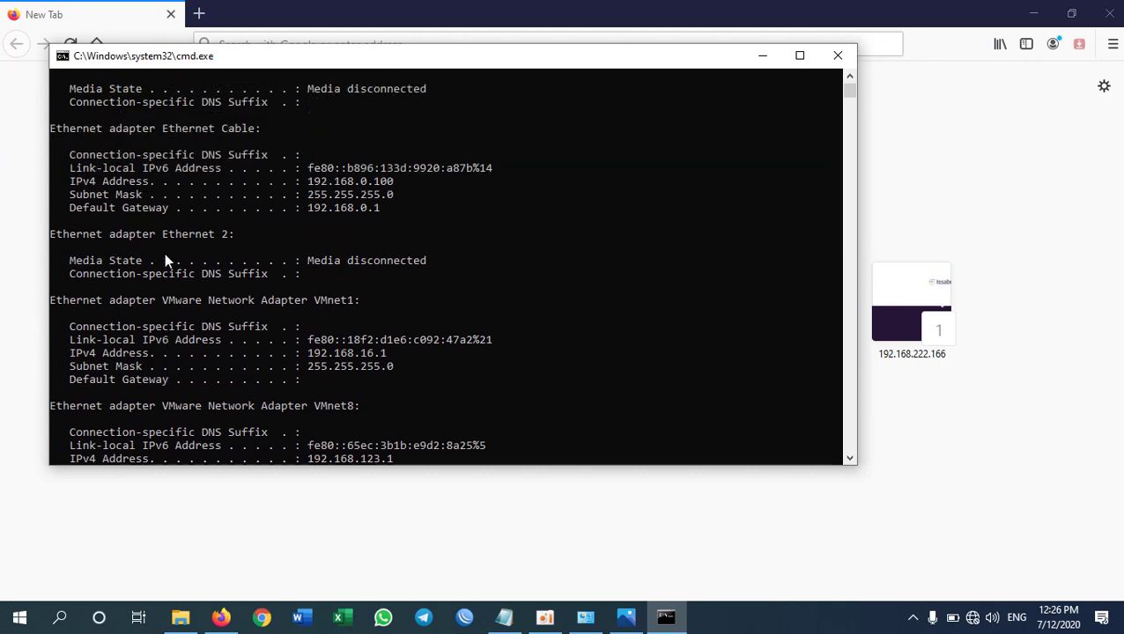
# - Highlight the Ethernet Cable default gateway 192.168.0.1 and bring Firefox back in front
pyautogui.moveTo(111, 172); pyautogui.dragTo(257, 172)
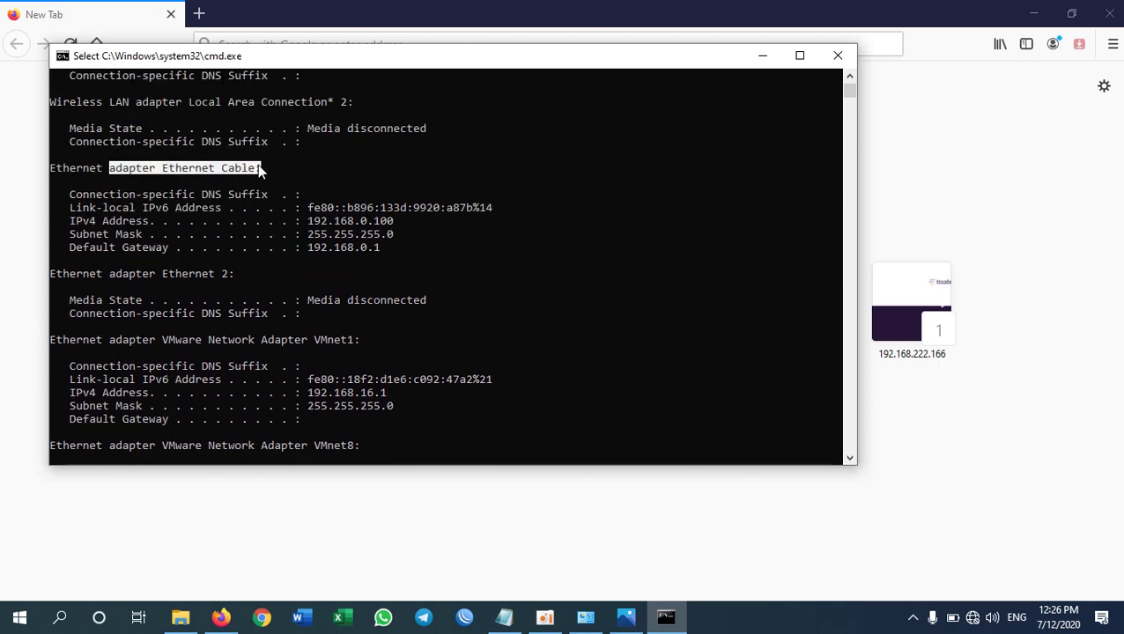
pyautogui.click(382, 249)
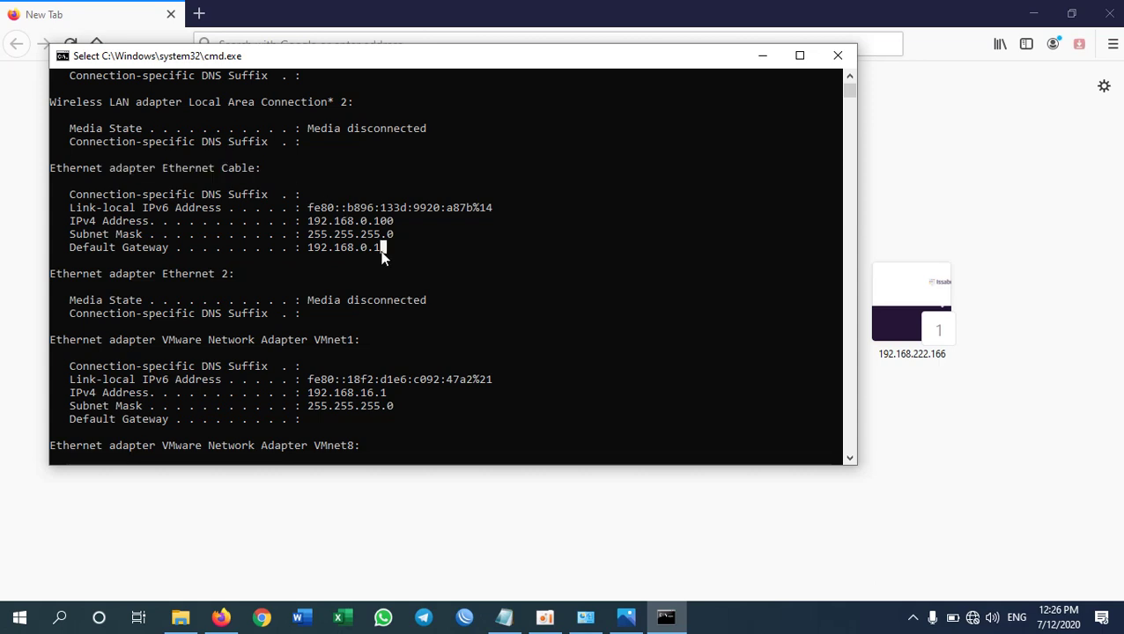
pyautogui.click(104, 248)
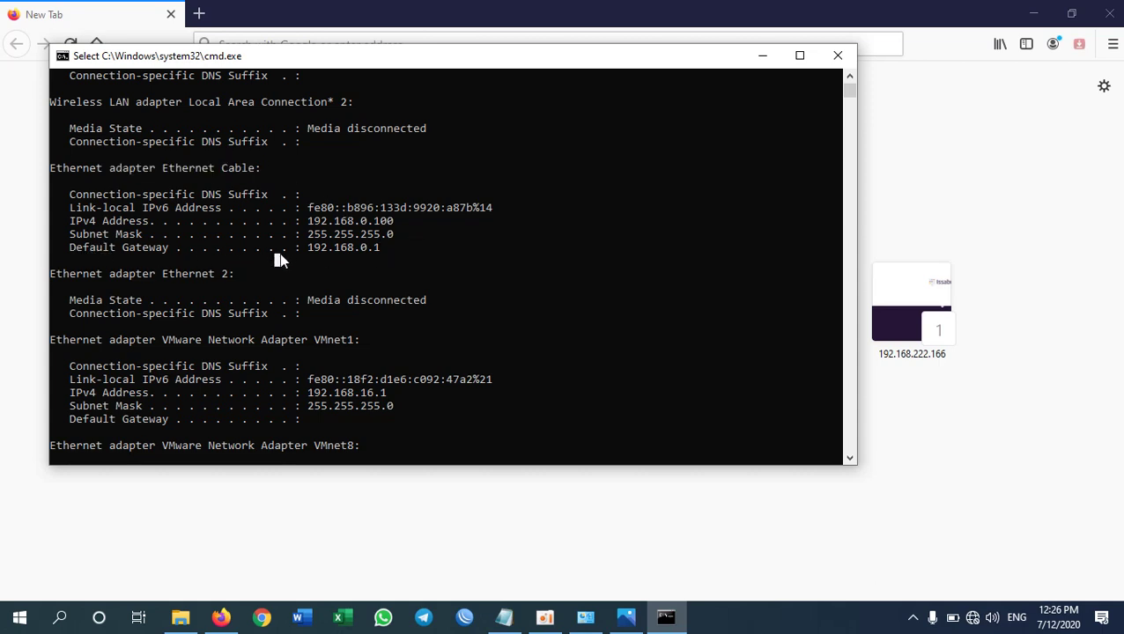
pyautogui.moveTo(307, 248); pyautogui.dragTo(385, 249)
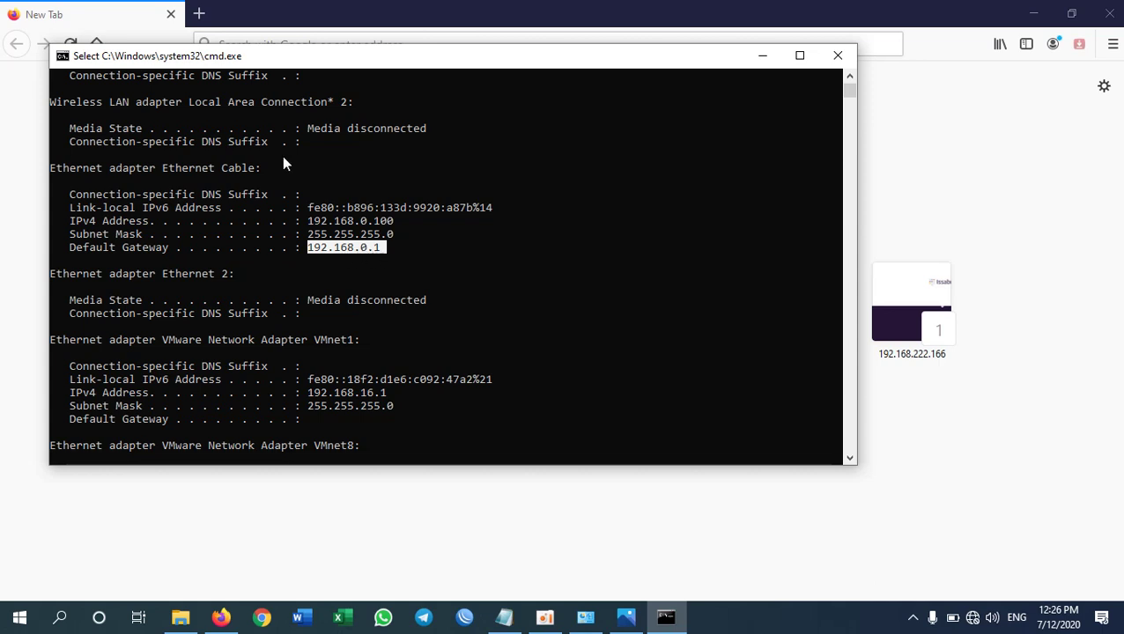
pyautogui.click(247, 20)
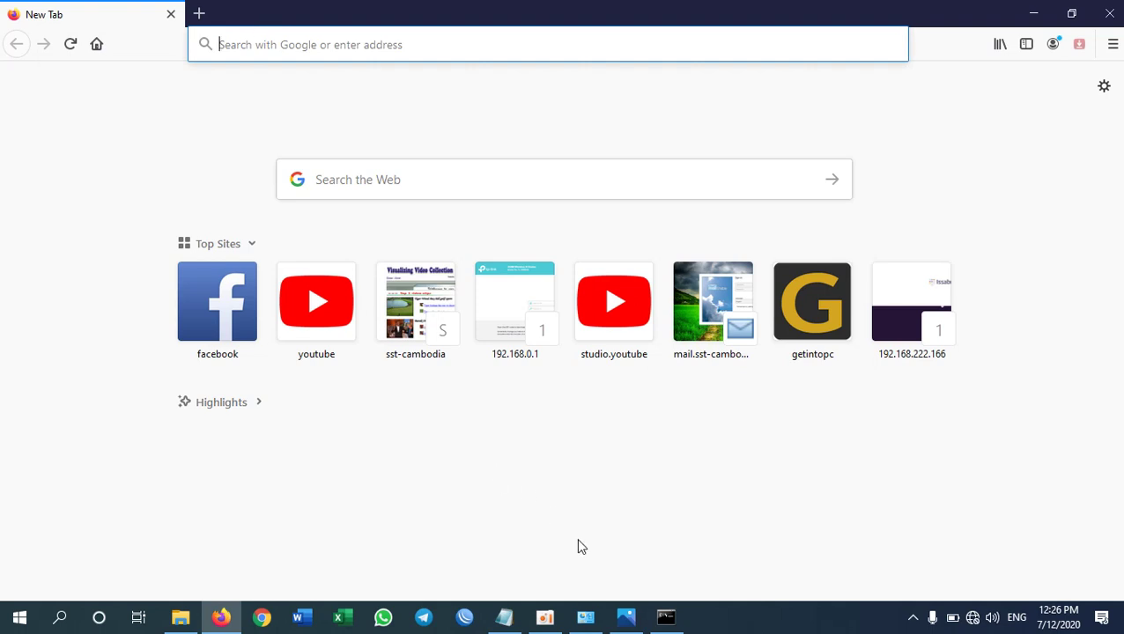
# - Check the Ethernet Cable status details showing IPv4 default gateway 192.168.0.1, then close them
pyautogui.click(588, 618)
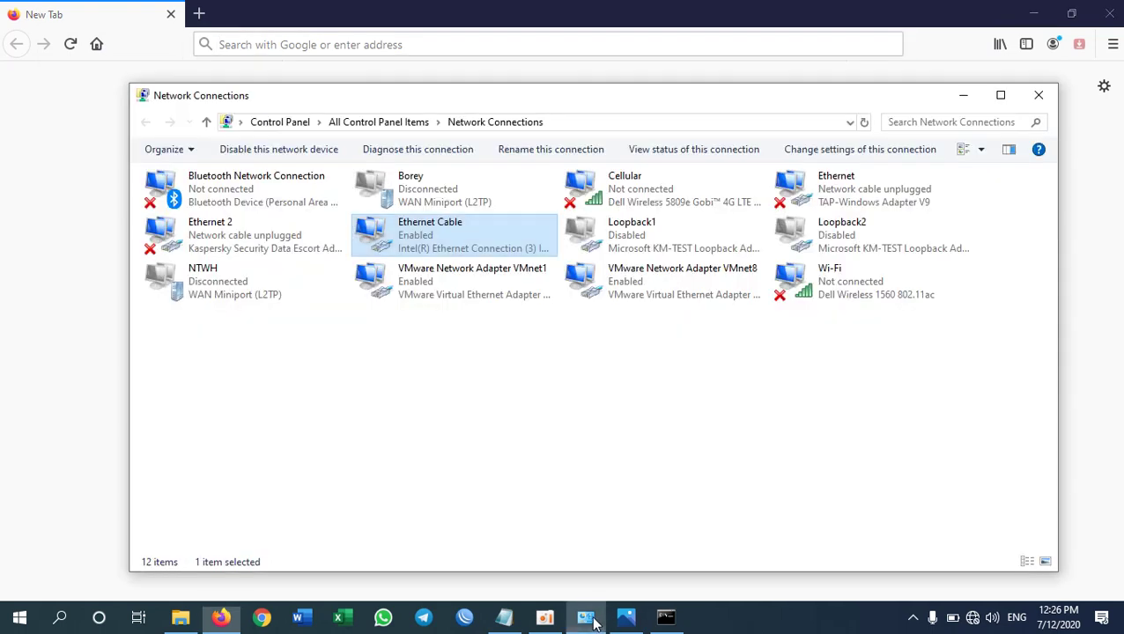
pyautogui.rightClick(410, 234)
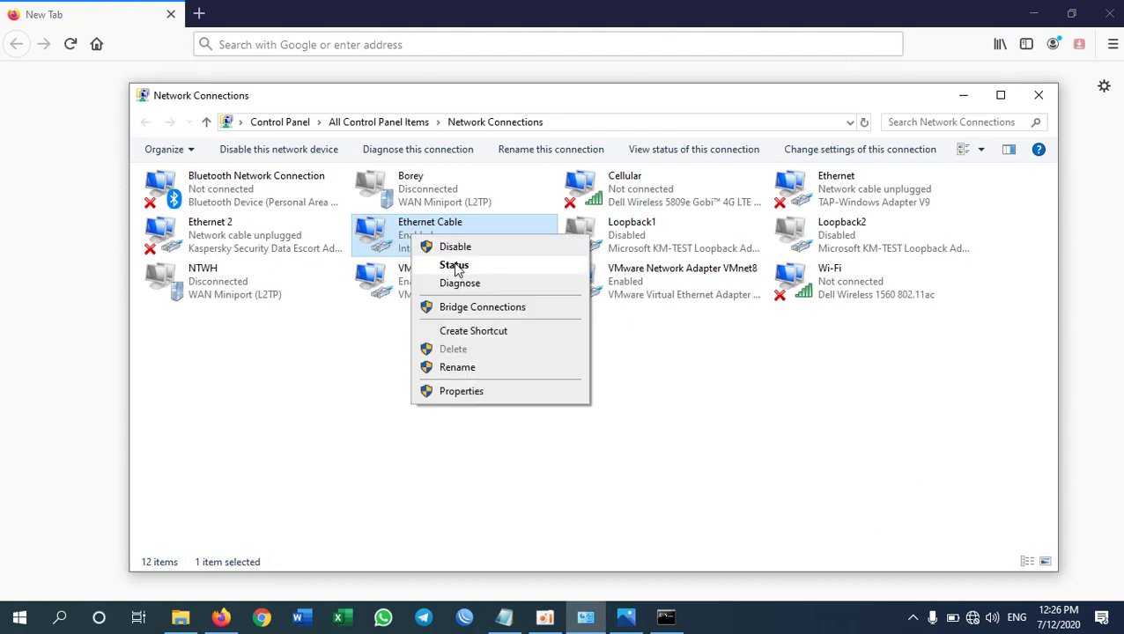
pyautogui.click(451, 264)
pyautogui.click(477, 293)
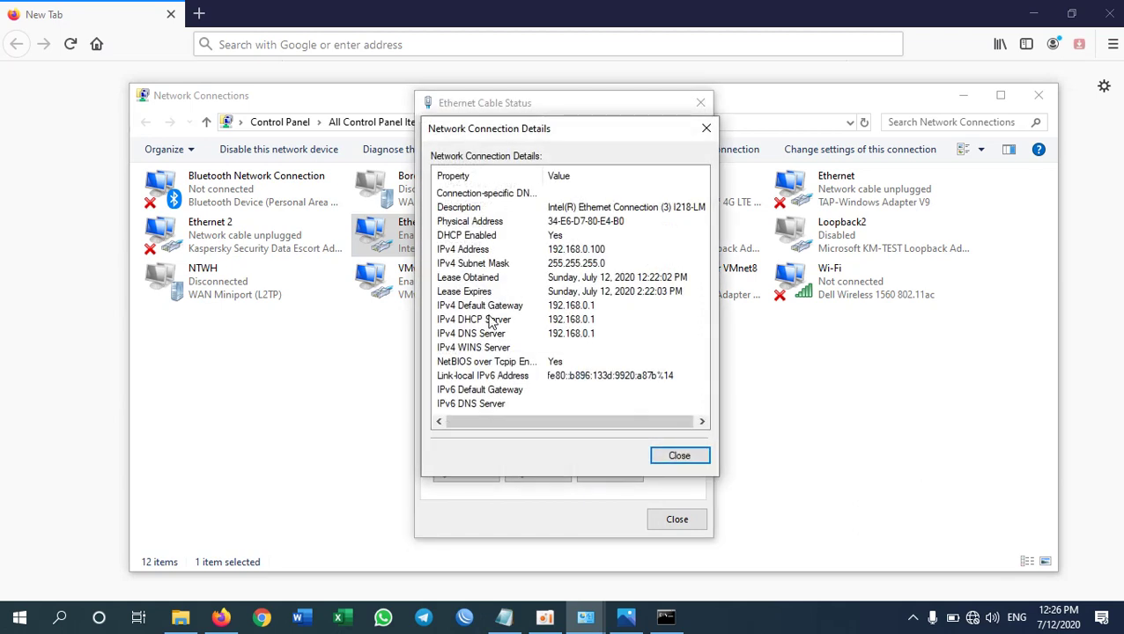
pyautogui.click(483, 308)
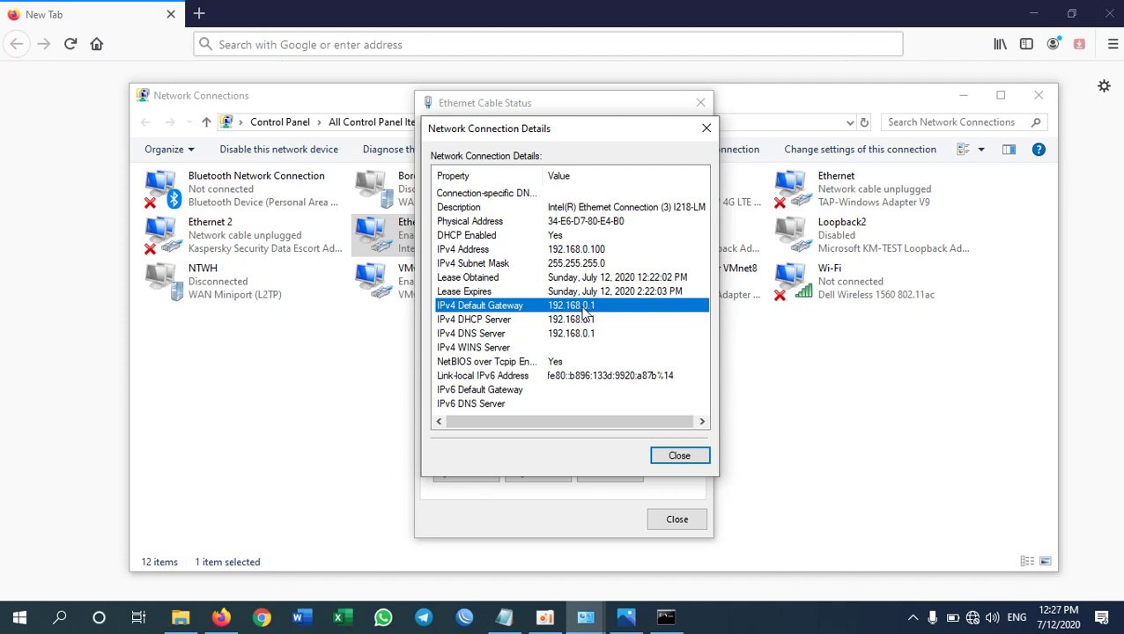
pyautogui.click(681, 456)
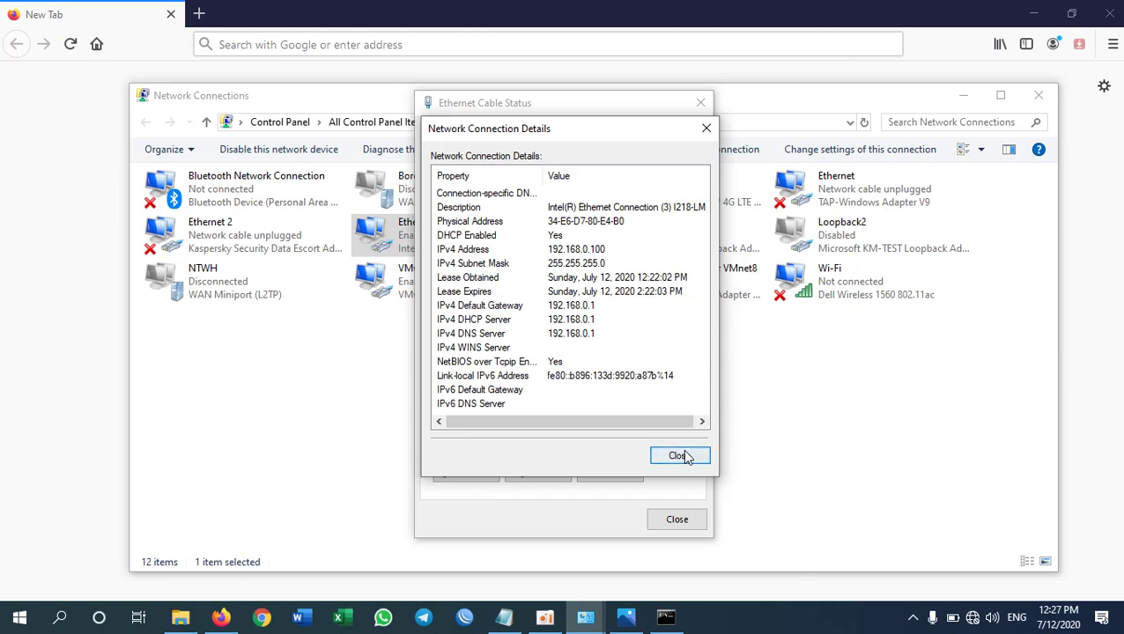
pyautogui.click(678, 520)
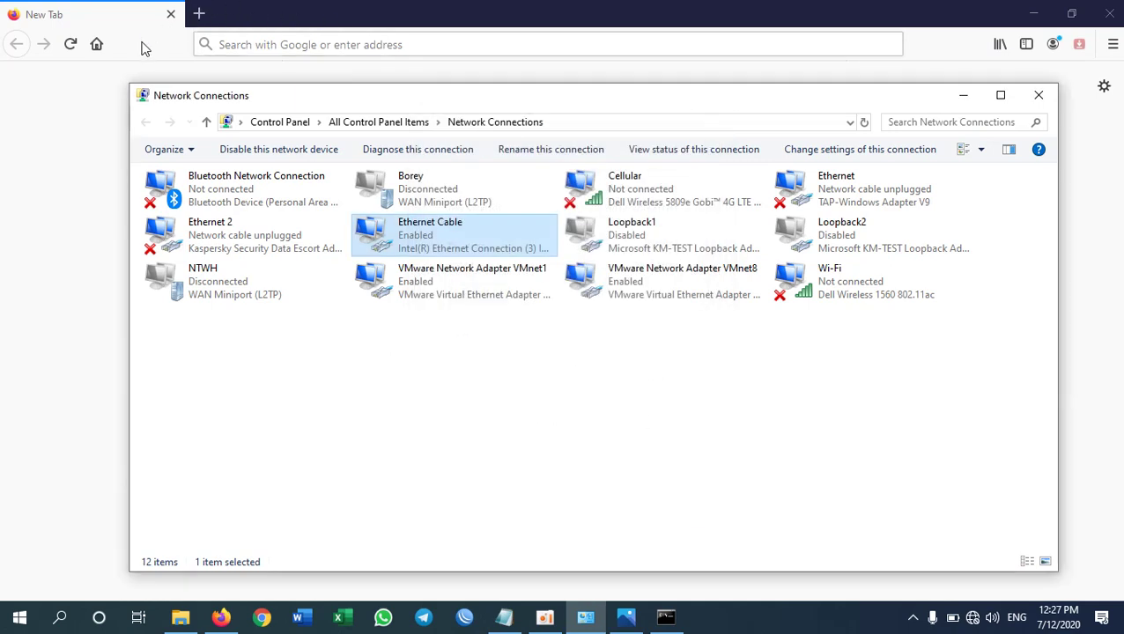
pyautogui.click(433, 44)
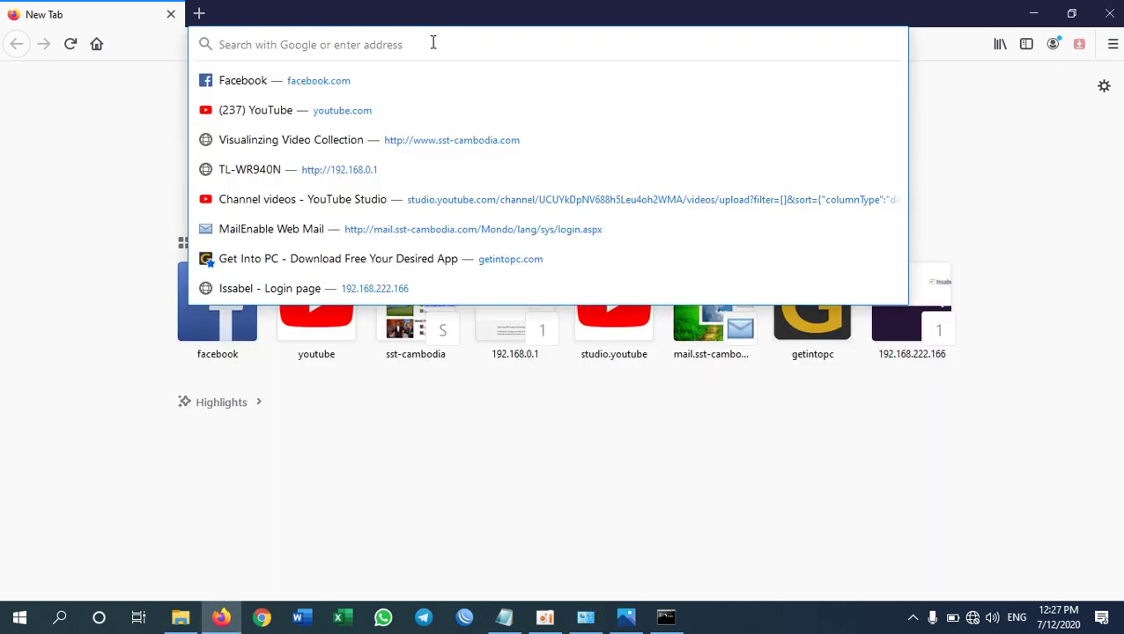
# - Open 192.168.0.1 and log into the router with its administrator credentials, without saving the login
pyautogui.write('192.168.')
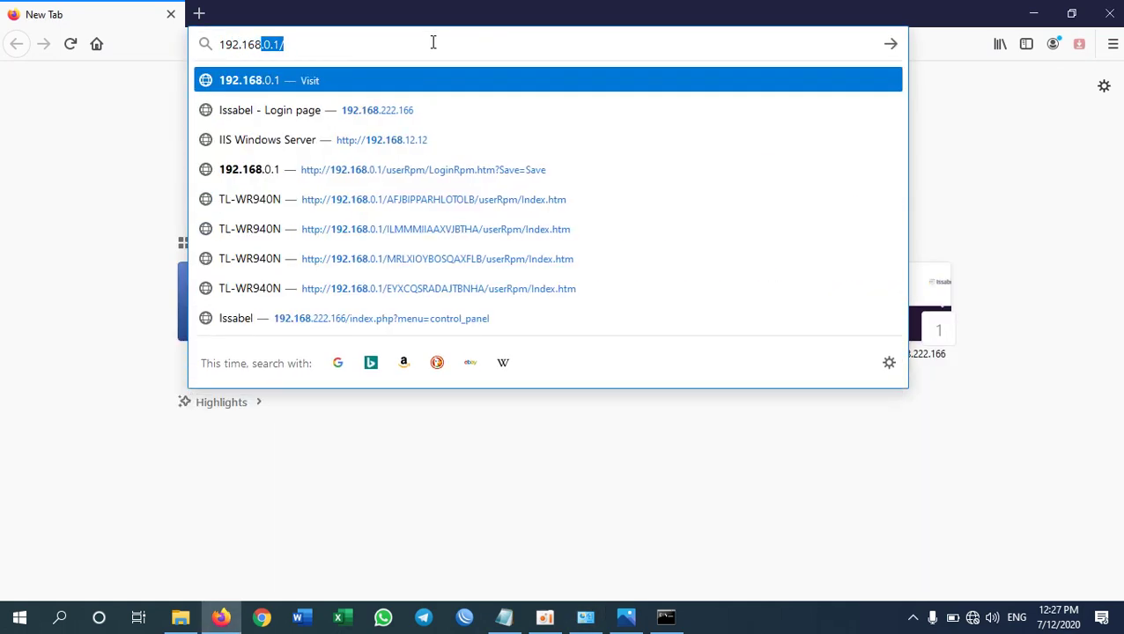
pyautogui.write('0.1')
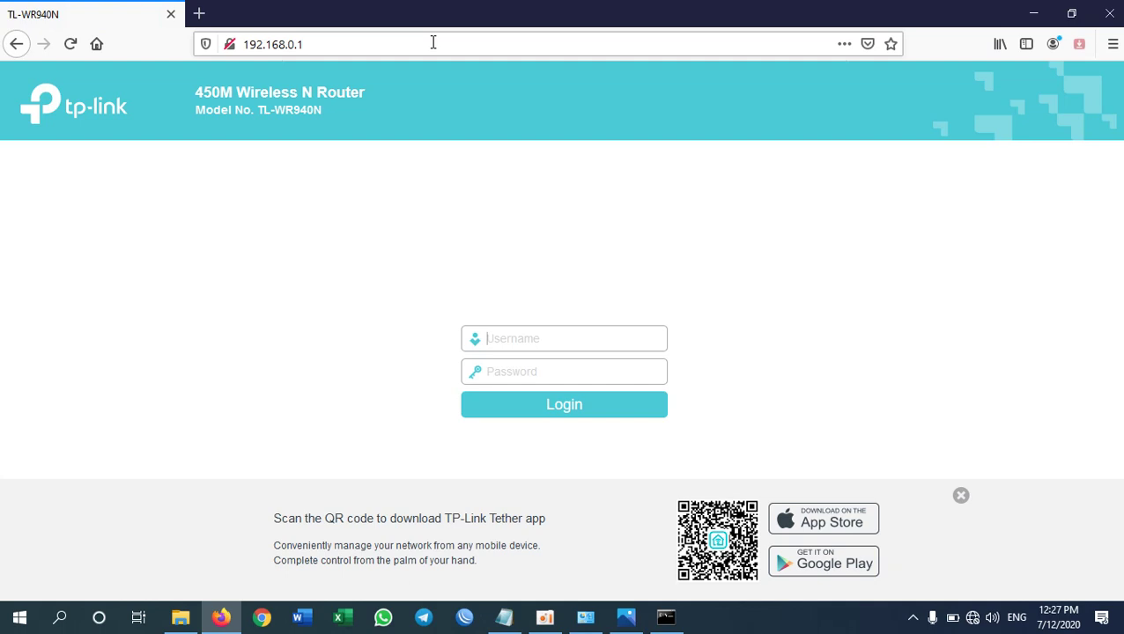
pyautogui.write('admin')
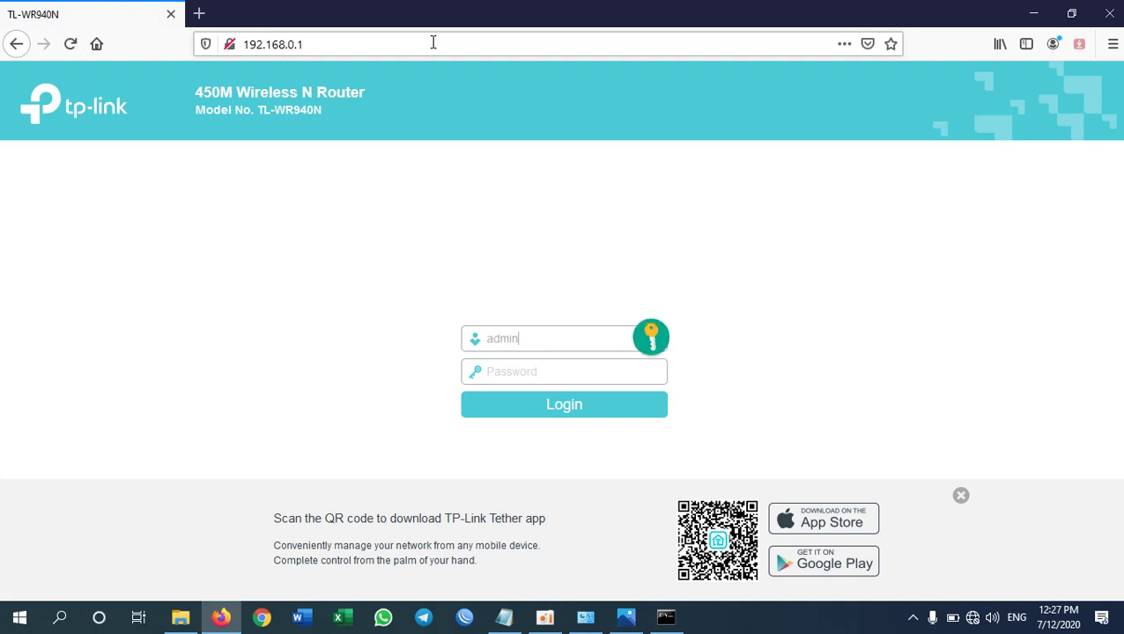
pyautogui.press('Tab')
pyautogui.write('a')
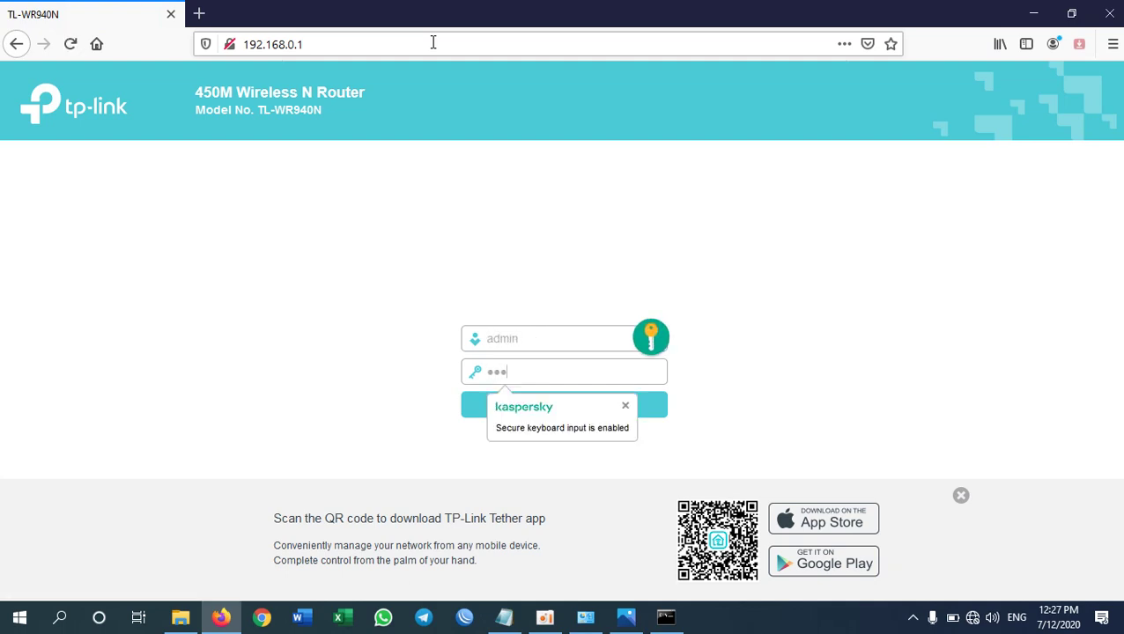
pyautogui.write('dmin')
pyautogui.press('Return')
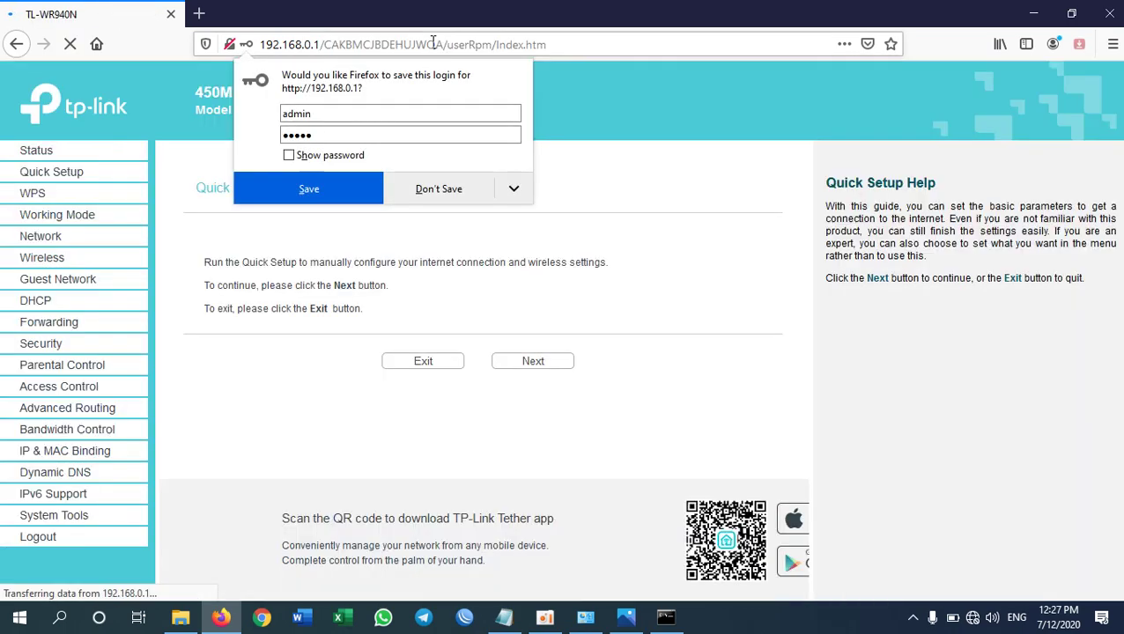
pyautogui.click(454, 187)
# - Exit Quick Setup, open the Network WAN page and check the ISP addresses in the note
pyautogui.click(438, 364)
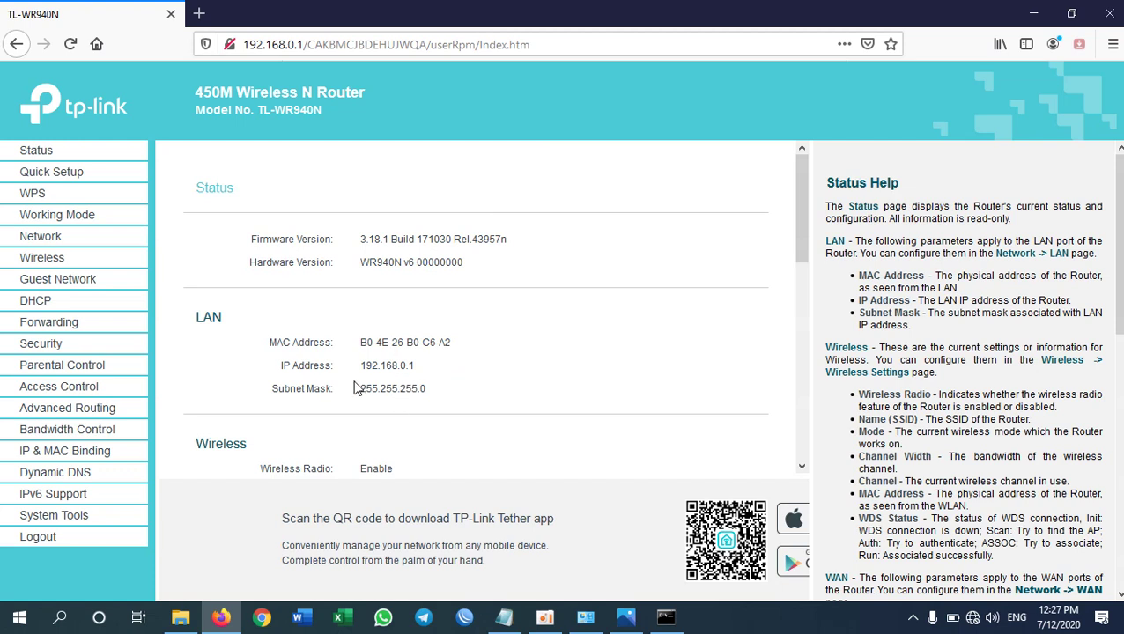
pyautogui.click(40, 238)
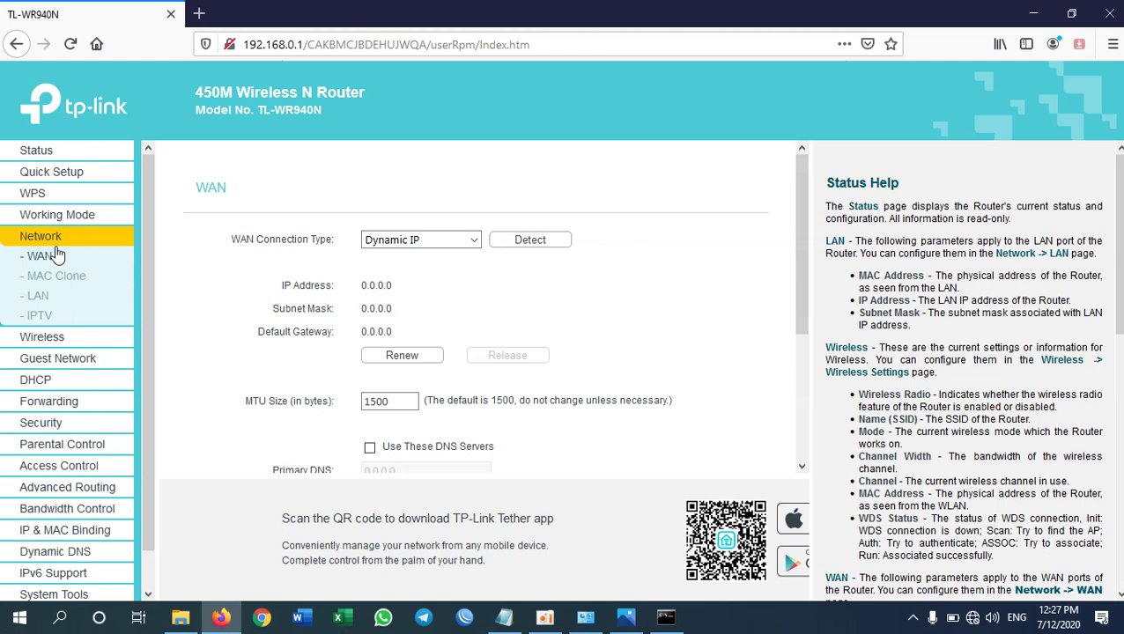
pyautogui.tripleClick(271, 241)
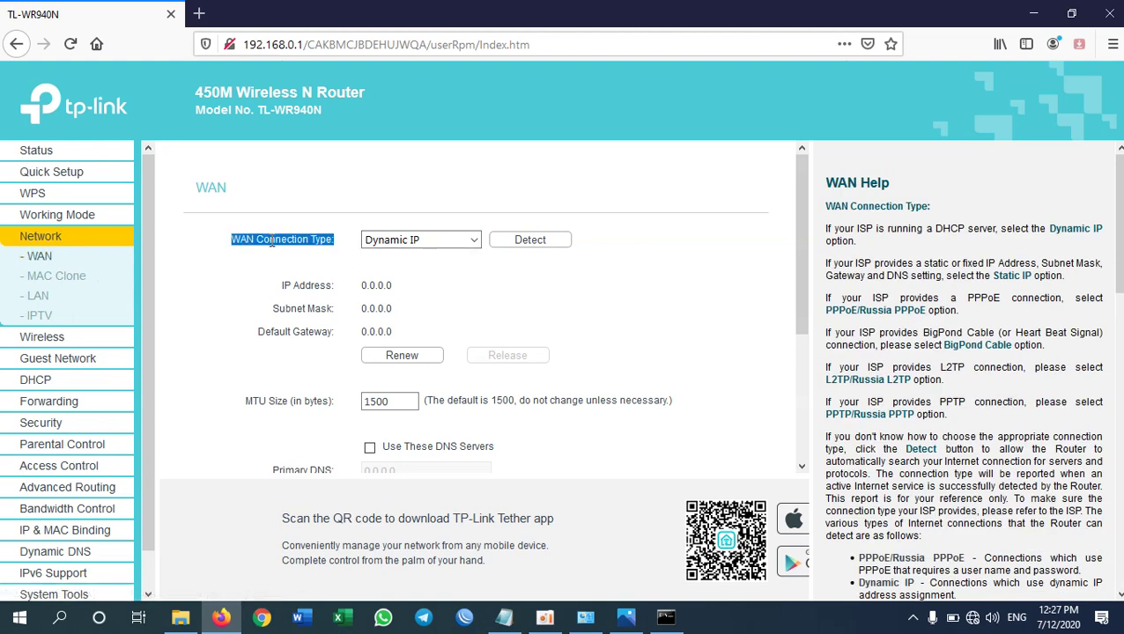
pyautogui.click(322, 239)
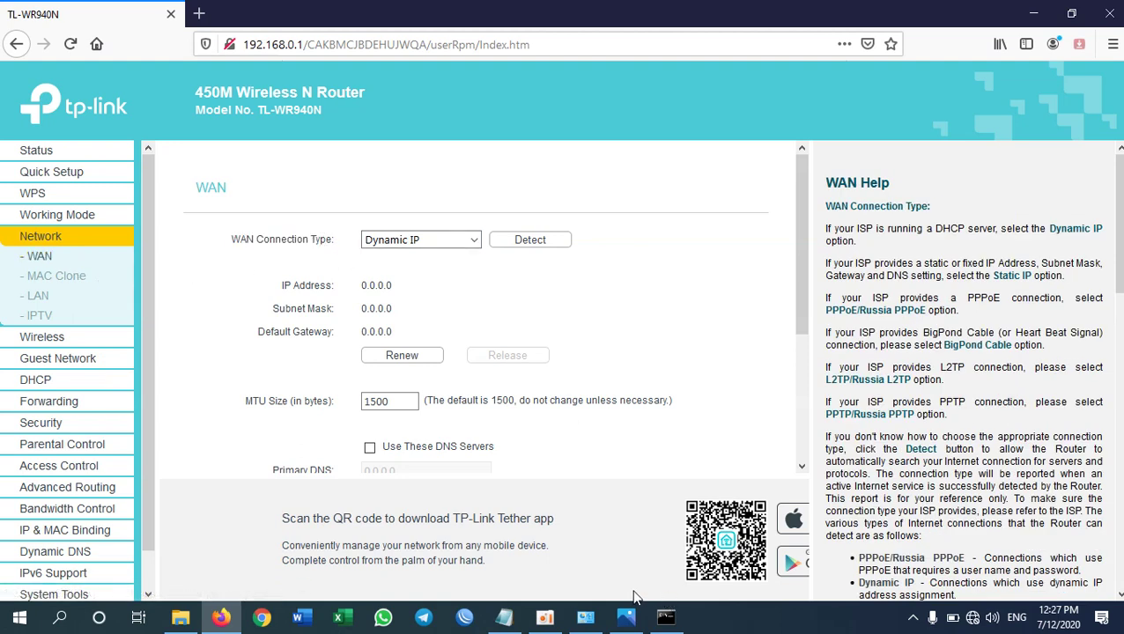
pyautogui.click(504, 617)
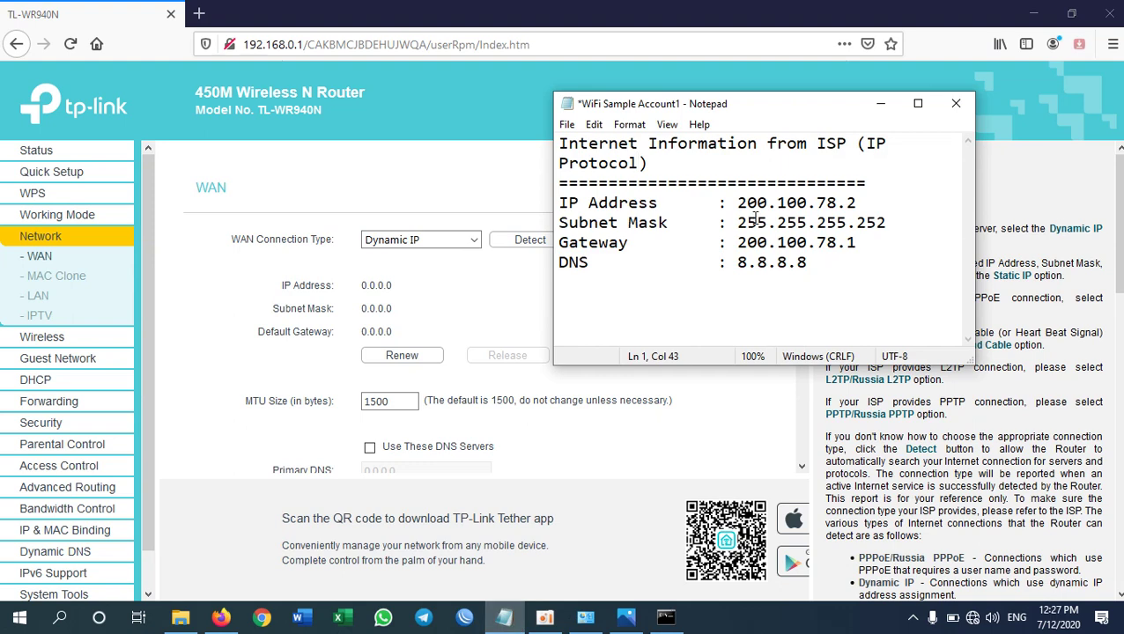
pyautogui.moveTo(738, 243); pyautogui.dragTo(856, 243)
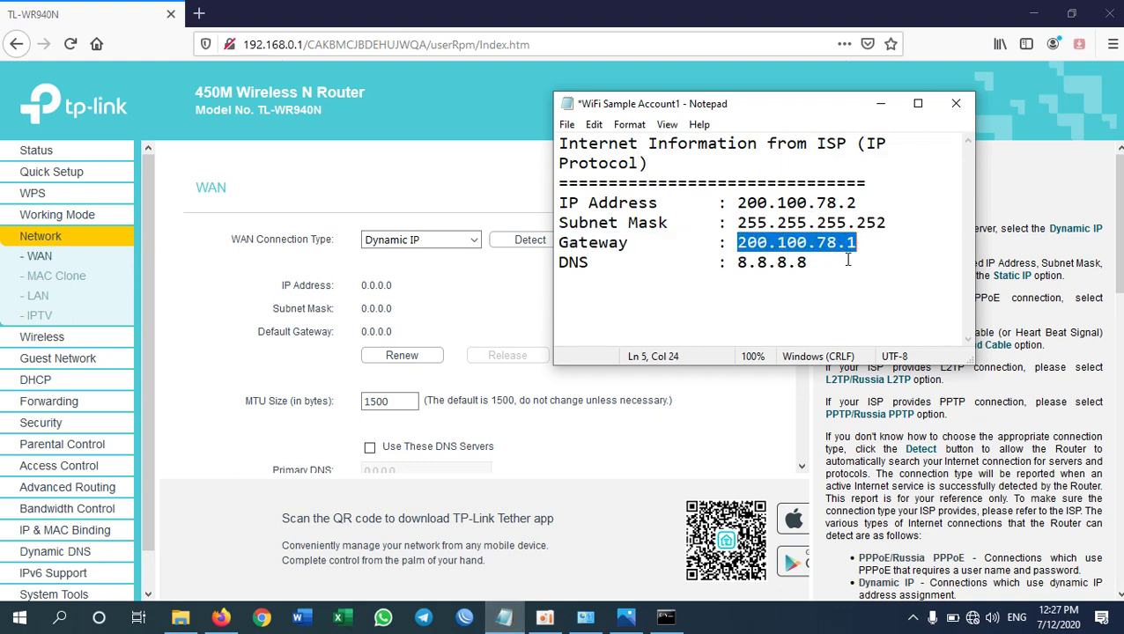
# - Set the WAN Connection Type to Static IP
pyautogui.click(476, 243)
pyautogui.click(424, 278)
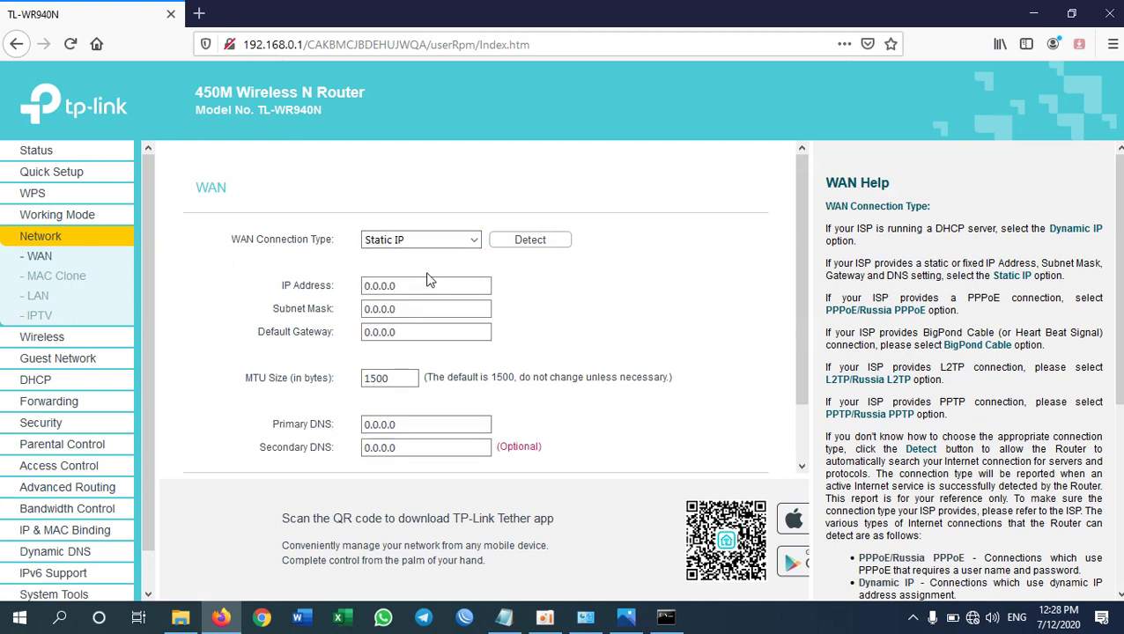
pyautogui.click(469, 244)
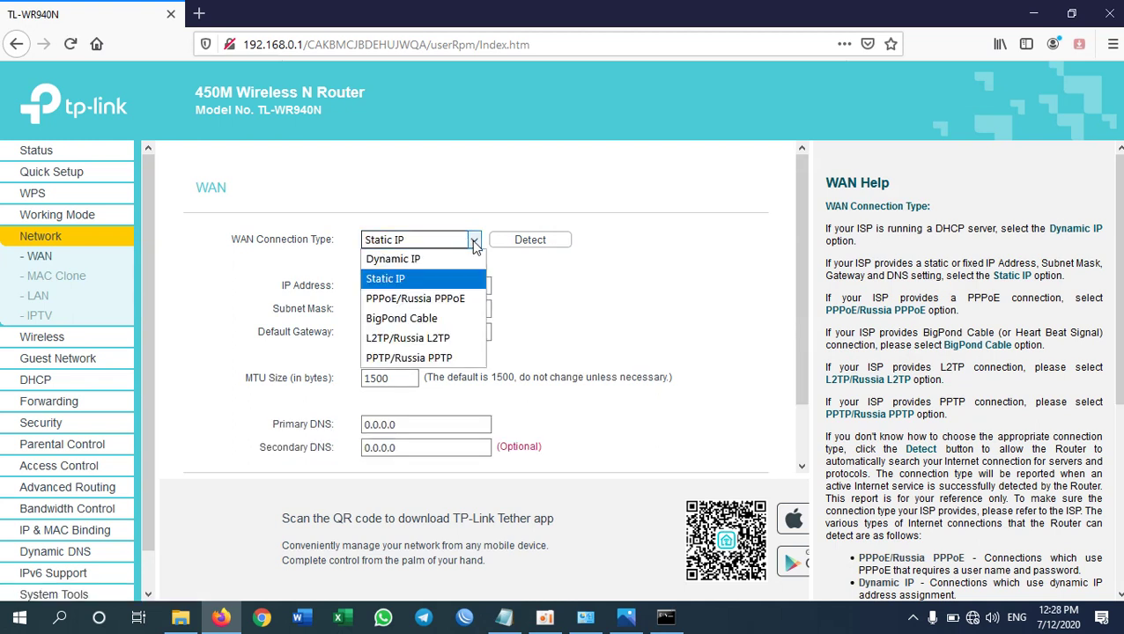
pyautogui.click(407, 280)
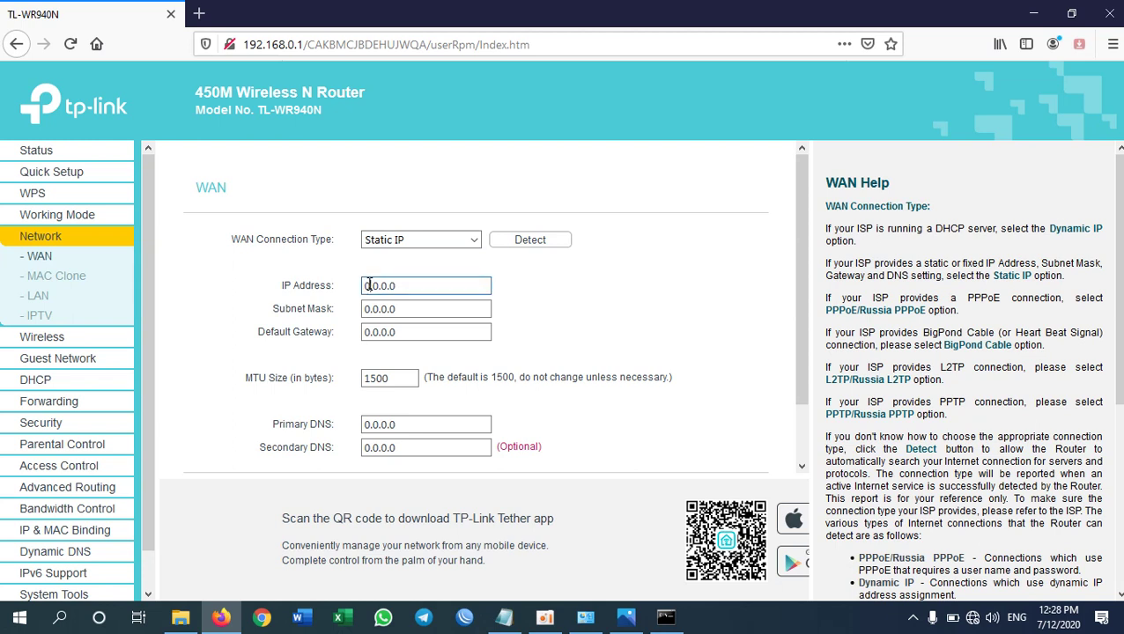
pyautogui.click(381, 309)
pyautogui.click(398, 329)
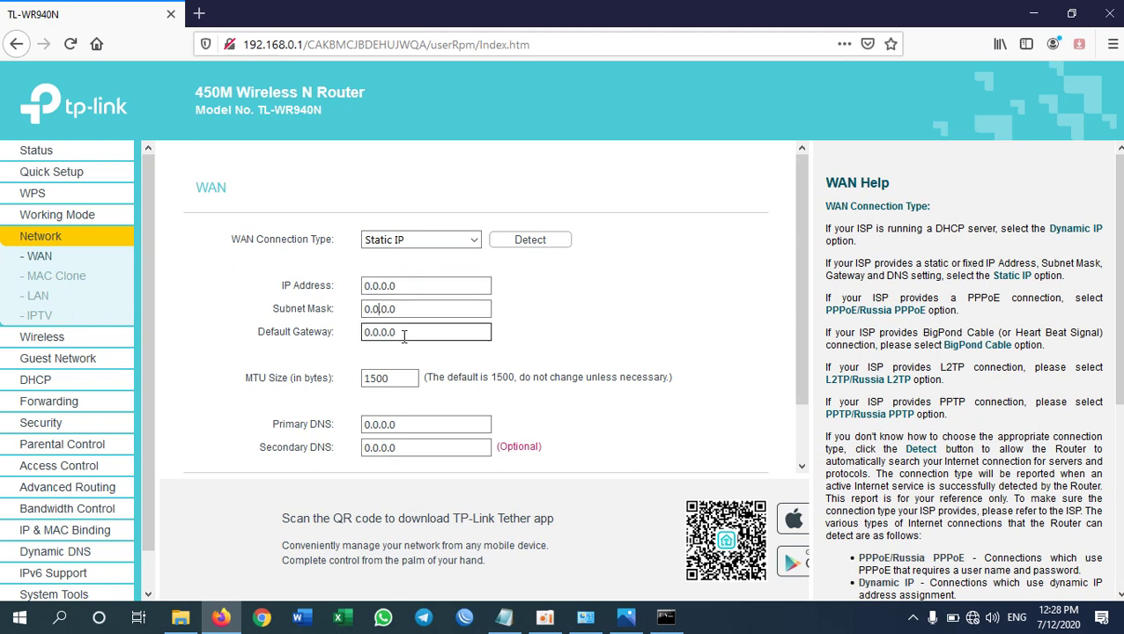
# - Copy the ISP IP address 200.100.78.2 from the note into the router's IP Address field
pyautogui.click(419, 427)
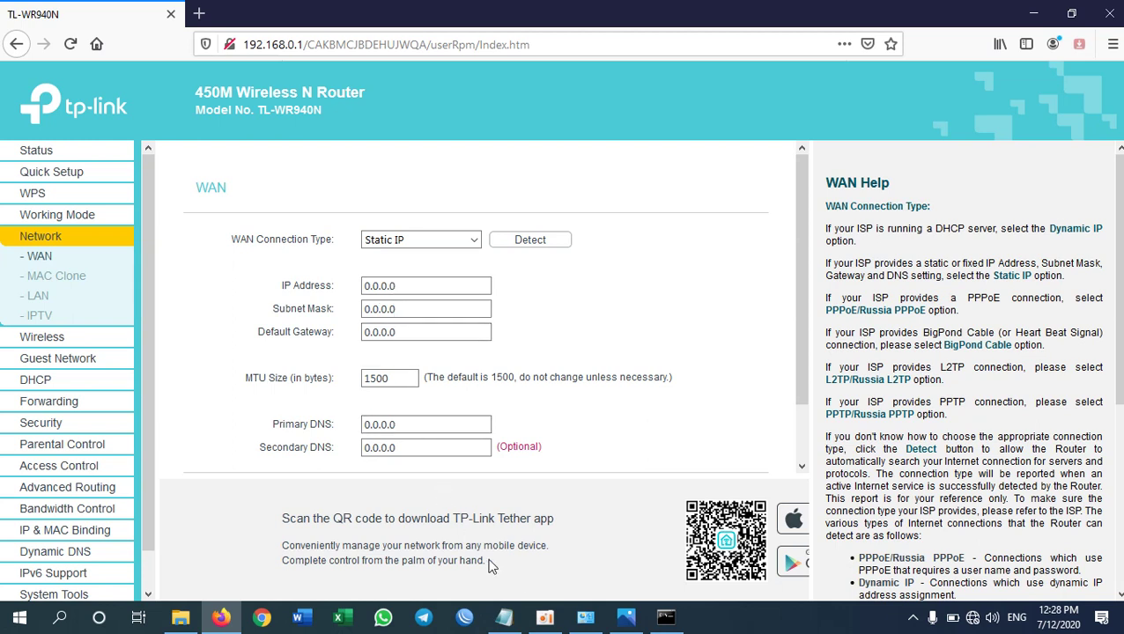
pyautogui.click(504, 617)
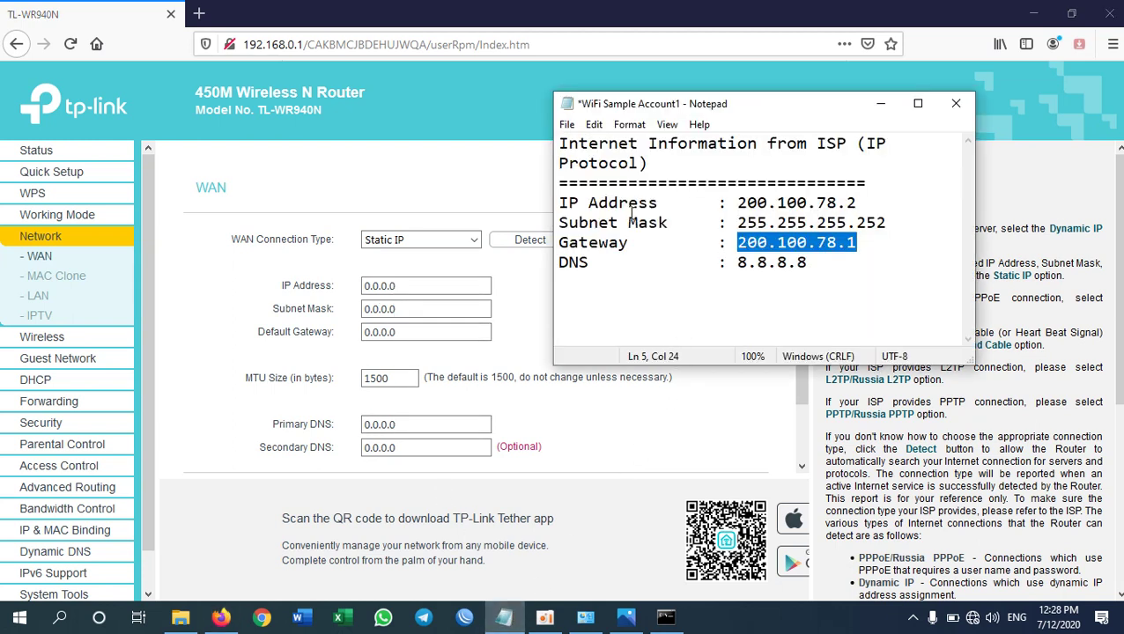
pyautogui.press('Up')
pyautogui.press('Up')
pyautogui.press('End')
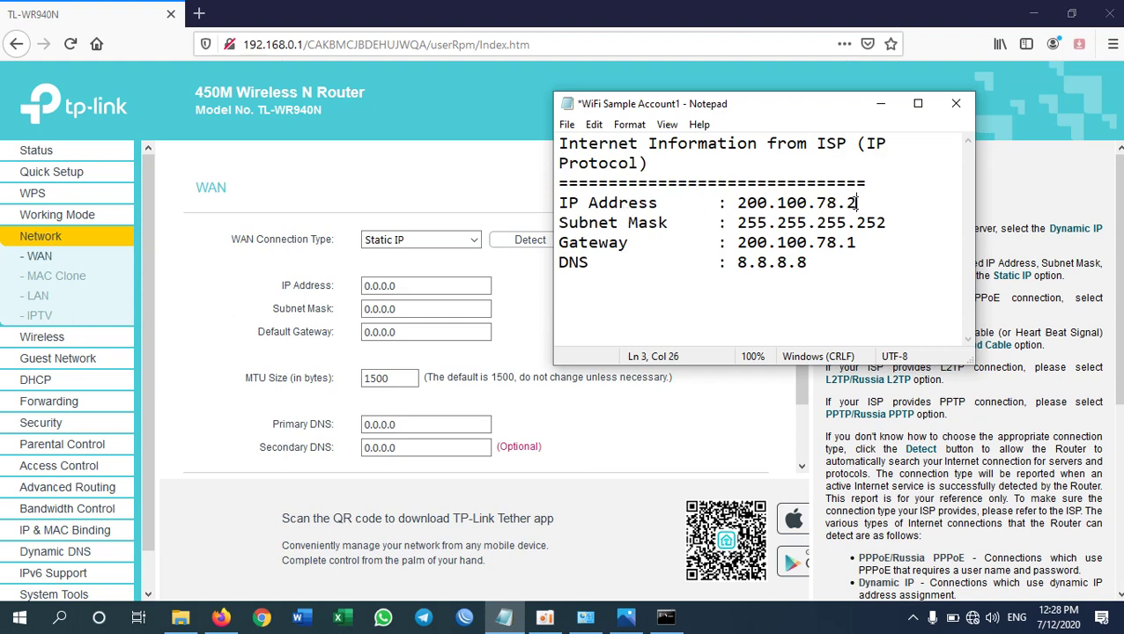
pyautogui.keyDown('shift'); pyautogui.click(740, 202); pyautogui.keyUp('shift')
pyautogui.hotkey('ctrl', 'c')
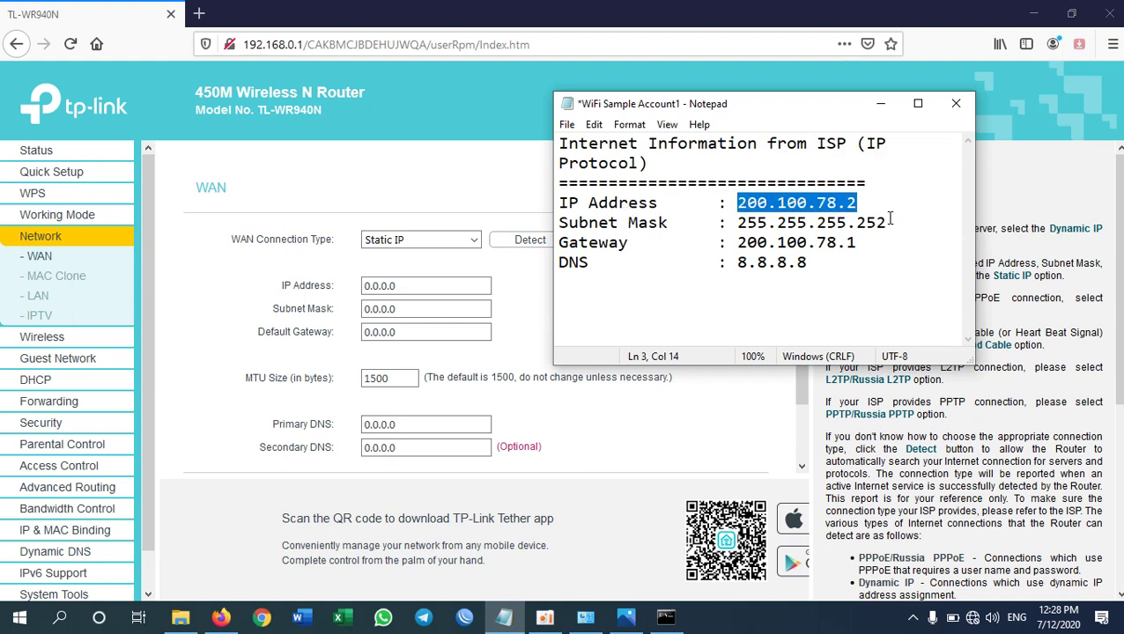
pyautogui.click(429, 285)
pyautogui.moveTo(428, 285); pyautogui.dragTo(347, 284)
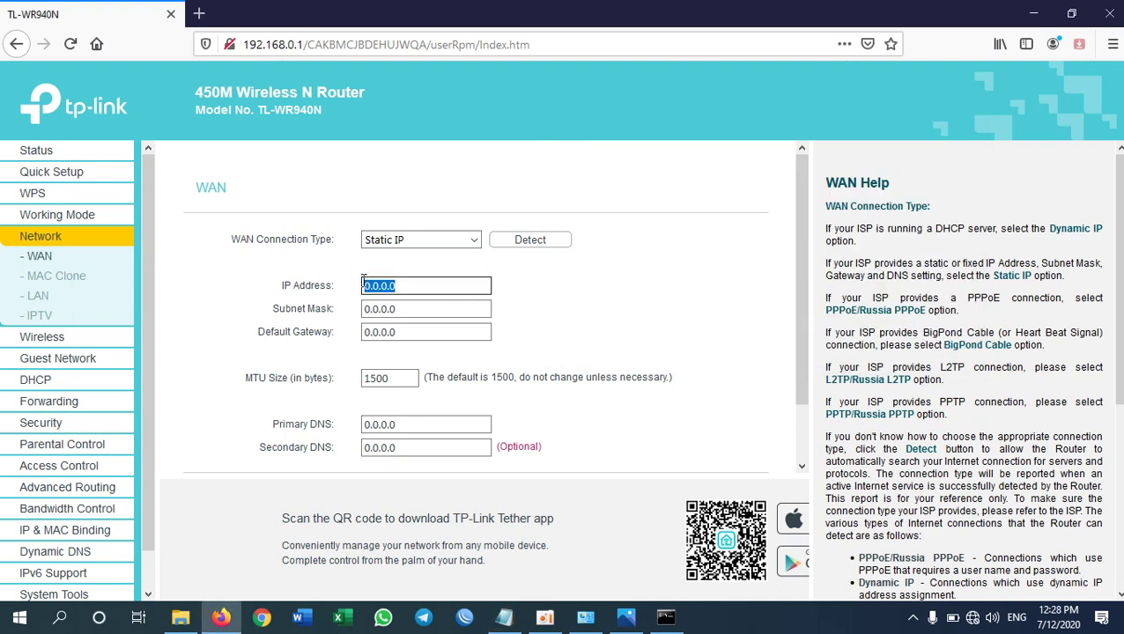
pyautogui.hotkey('ctrl', 'v')
# - Replace the Subnet Mask with 255.255.255.252 copied from the note
pyautogui.click(433, 310)
pyautogui.hotkey('alt', 'Tab')
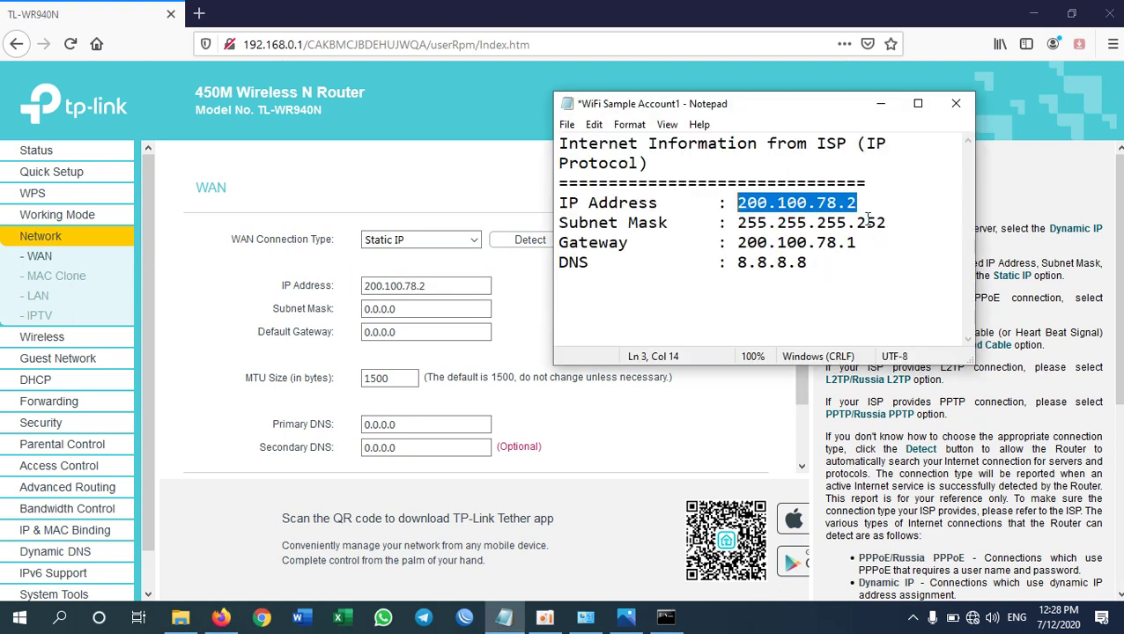
pyautogui.click(887, 223)
pyautogui.keyDown('shift'); pyautogui.click(739, 223); pyautogui.keyUp('shift')
pyautogui.hotkey('ctrl', 'c')
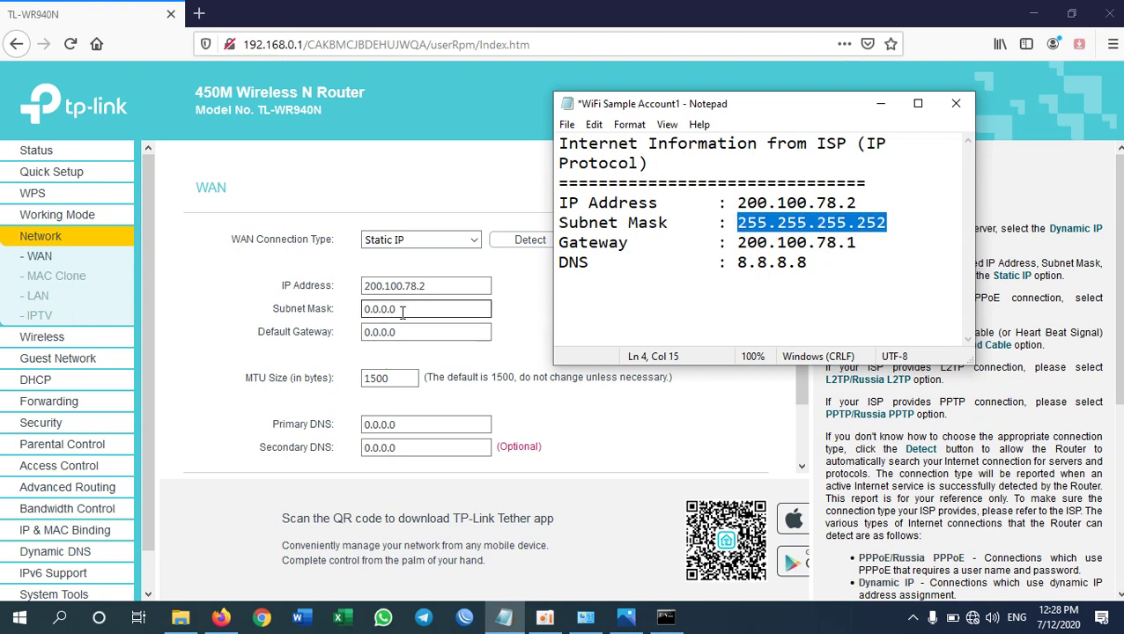
pyautogui.click(433, 309)
pyautogui.press('BackSpace')
pyautogui.press('BackSpace')
pyautogui.press('BackSpace')
pyautogui.press('BackSpace')
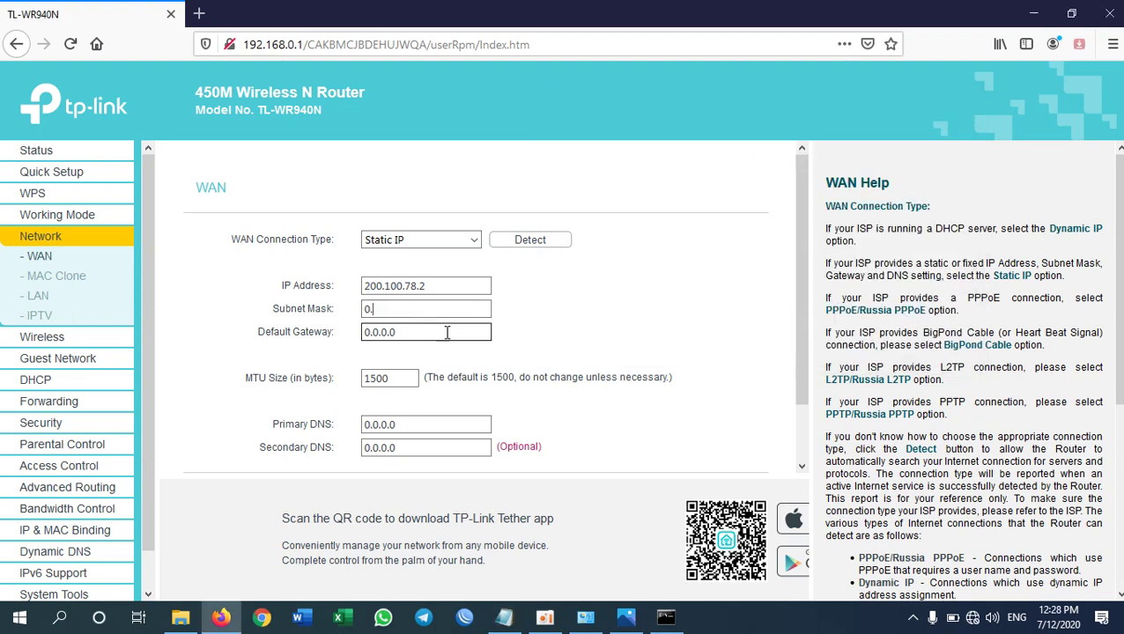
pyautogui.click(216, 211)
pyautogui.press('BackSpace')
pyautogui.hotkey('ctrl', 'v')
# - Enter gateway 200.100.78.1 and primary DNS 8.8.8.8, then save the Static IP WAN settings
pyautogui.hotkey('alt', 'Tab')
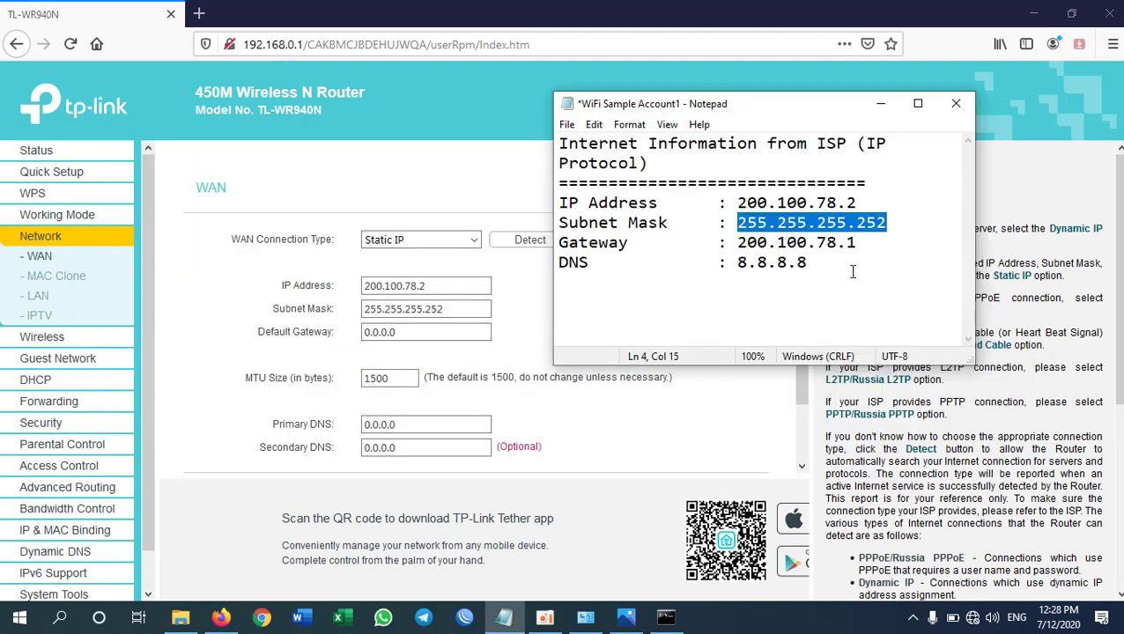
pyautogui.click(859, 244)
pyautogui.keyDown('shift'); pyautogui.click(738, 243); pyautogui.keyUp('shift')
pyautogui.keyDown('shift'); pyautogui.click(748, 243); pyautogui.keyUp('shift')
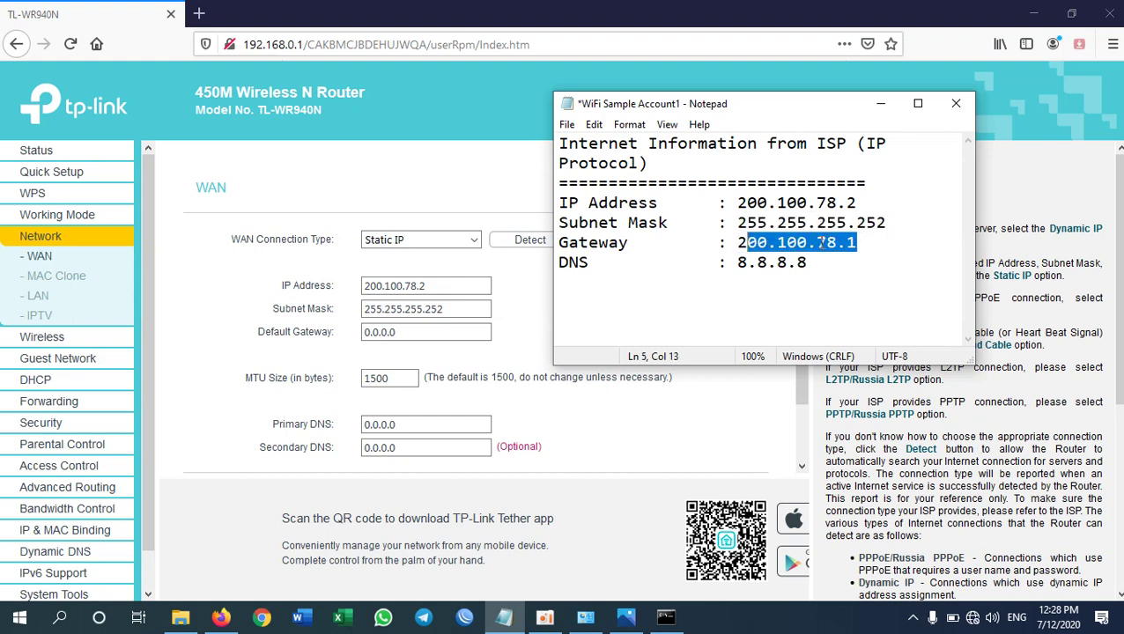
pyautogui.keyDown('shift'); pyautogui.click(739, 244); pyautogui.keyUp('shift')
pyautogui.hotkey('ctrl', 'c')
pyautogui.hotkey('alt', 'Tab')
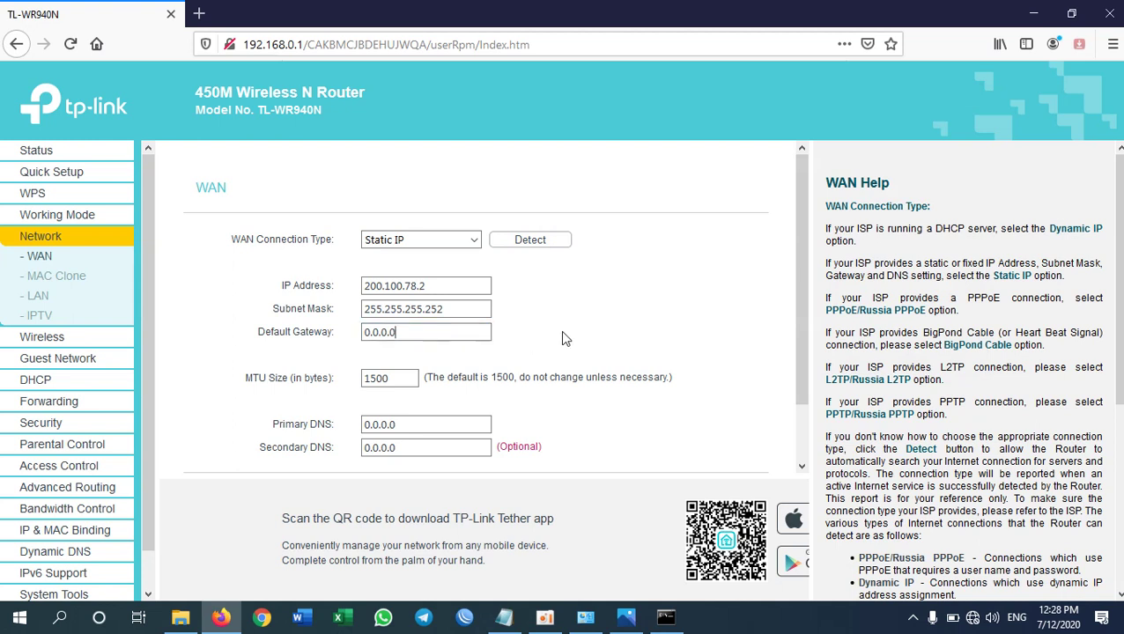
pyautogui.press('BackSpace')
pyautogui.hotkey('ctrl', 'v')
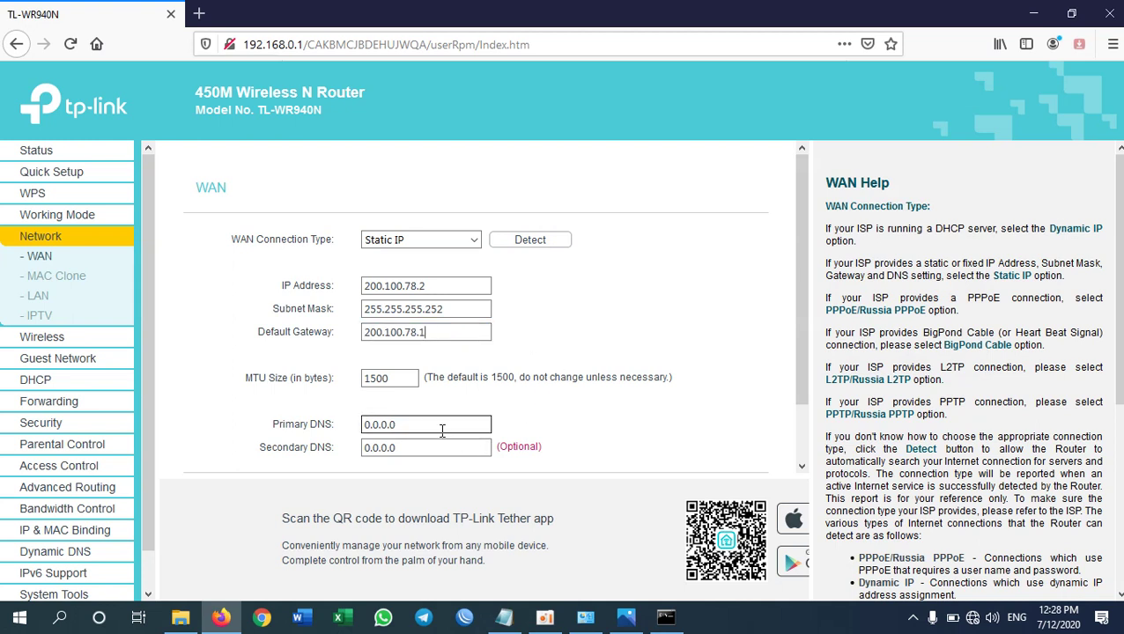
pyautogui.press('BackSpace')
pyautogui.press('BackSpace')
pyautogui.scroll(-2, 653, 358)
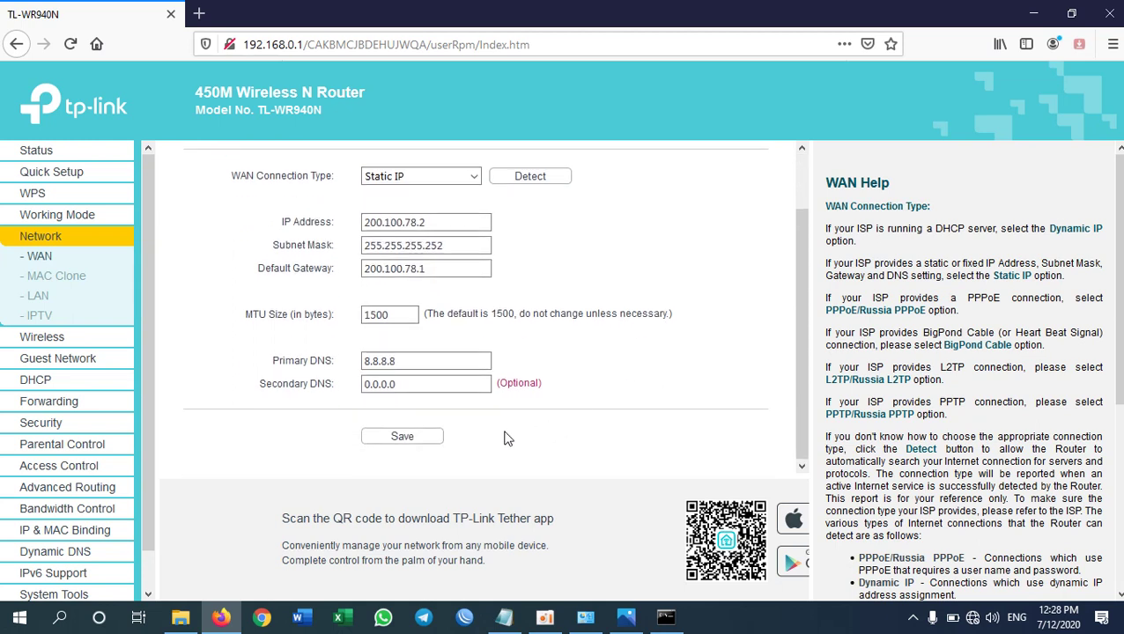
pyautogui.click(404, 442)
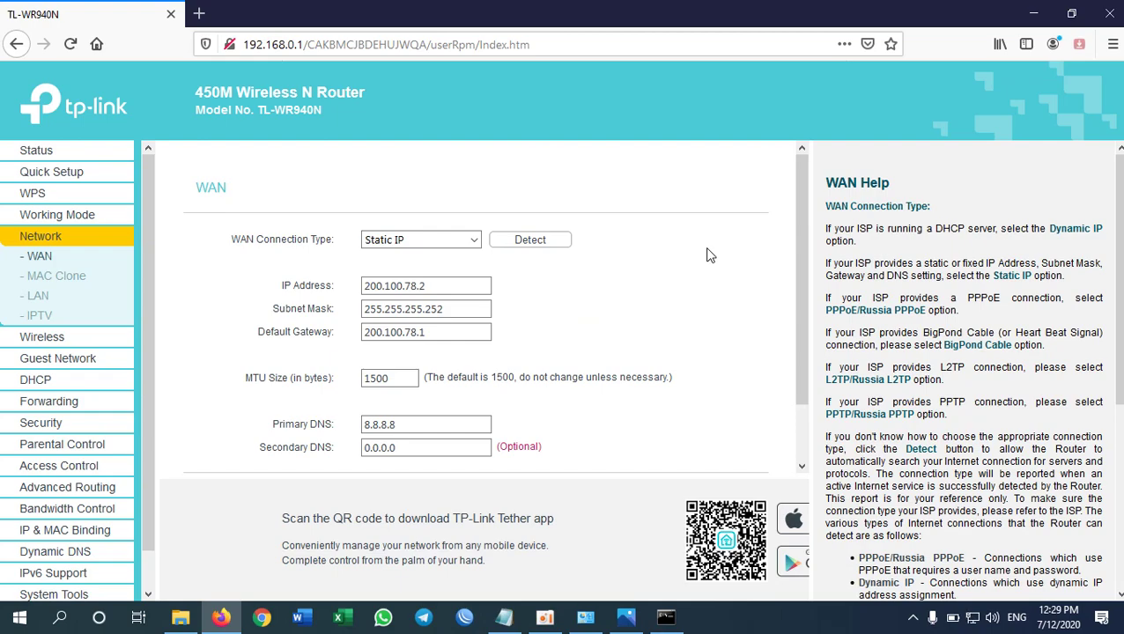
# - Confirm Ethernet Cable is enabled and Wi-Fi not connected, then return to the router's WAN page
pyautogui.moveTo(978, 621)
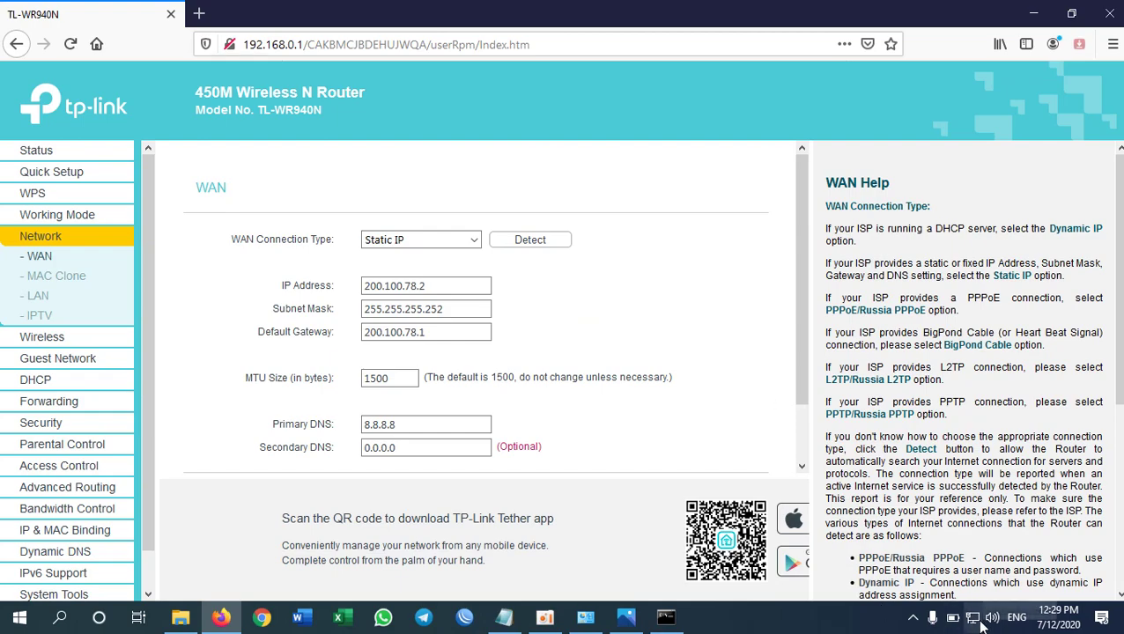
pyautogui.click(225, 620)
pyautogui.click(225, 619)
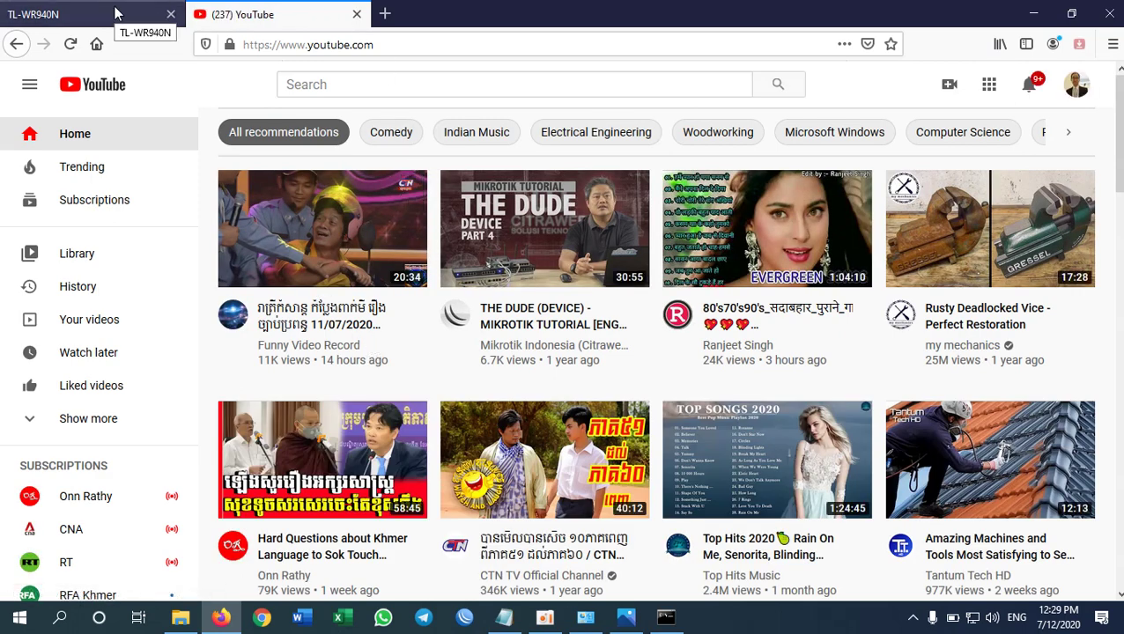
pyautogui.click(585, 617)
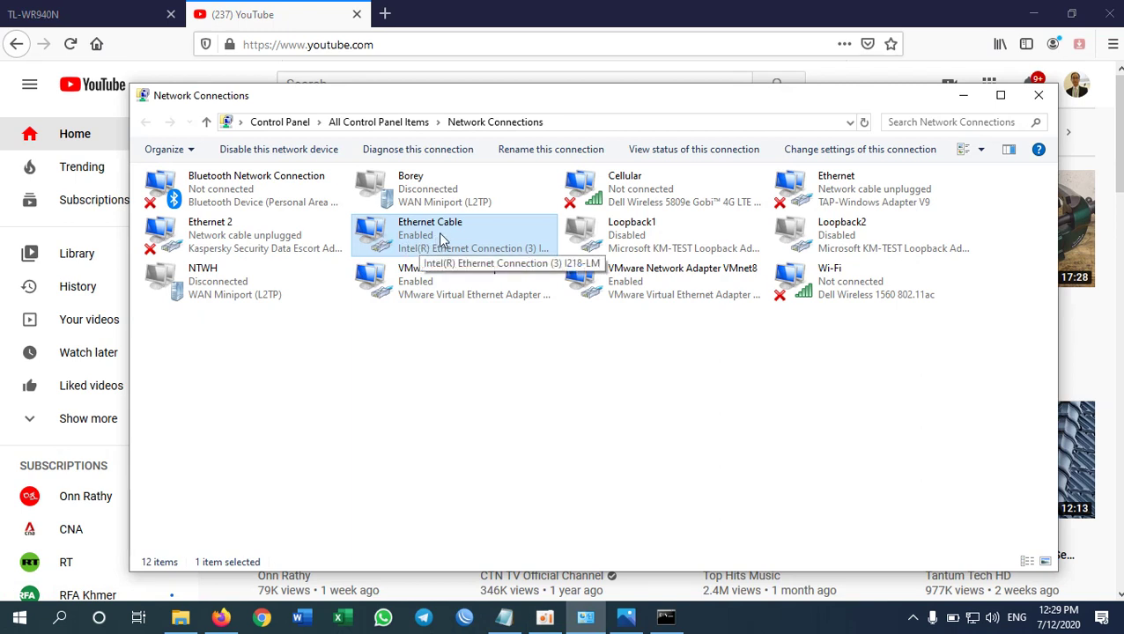
pyautogui.click(853, 300)
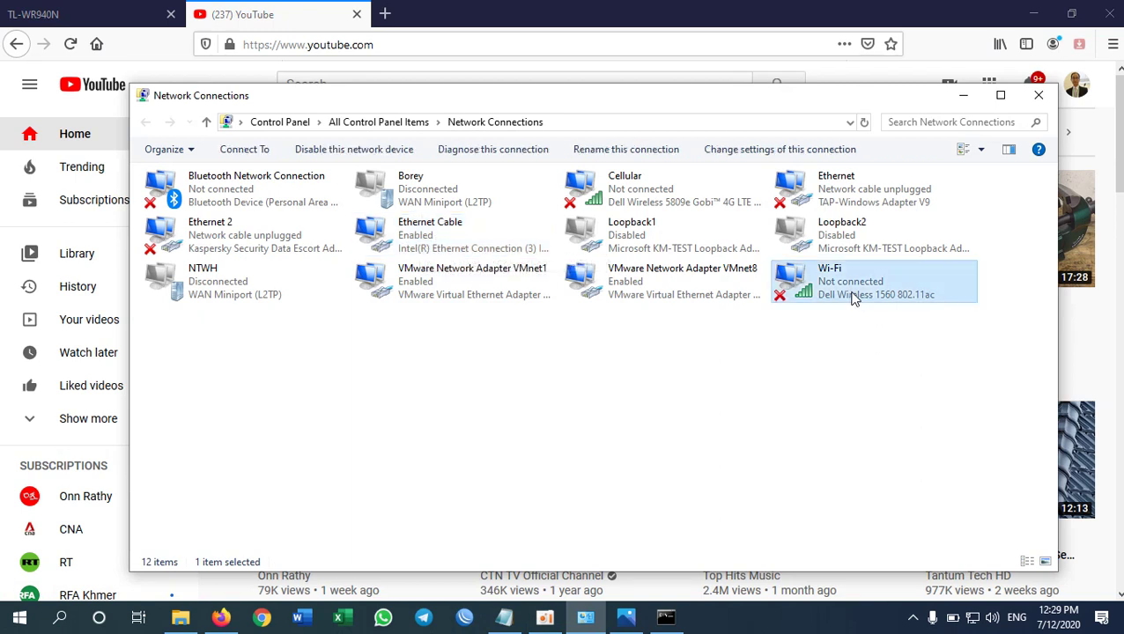
pyautogui.click(125, 18)
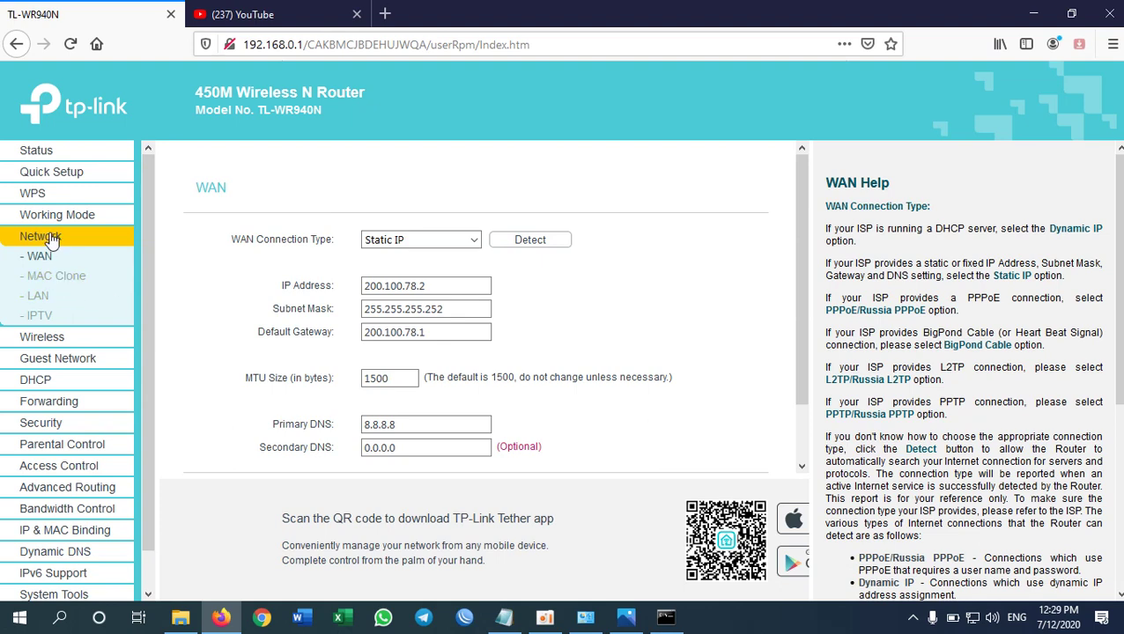
# - Rename the wireless network from TP-Link_C6A2 to Free-WiFi and save the Wireless Settings
pyautogui.click(62, 340)
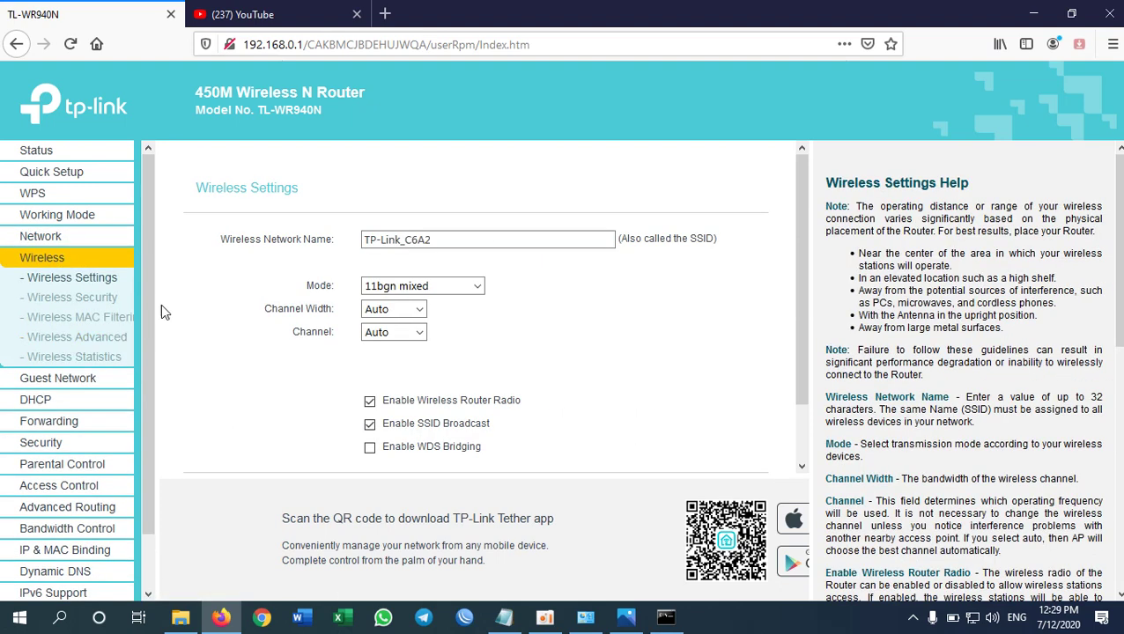
pyautogui.moveTo(248, 240); pyautogui.dragTo(333, 239)
pyautogui.click(450, 238)
pyautogui.press('BackSpace')
pyautogui.press('BackSpace')
pyautogui.press('BackSpace')
pyautogui.press('BackSpace')
pyautogui.press('BackSpace')
pyautogui.press('BackSpace')
pyautogui.press('BackSpace')
pyautogui.press('BackSpace')
pyautogui.press('BackSpace')
pyautogui.press('BackSpace')
pyautogui.press('BackSpace')
pyautogui.press('BackSpace')
pyautogui.press('BackSpace')
pyautogui.press('BackSpace')
pyautogui.press('BackSpace')
pyautogui.press('BackSpace')
pyautogui.press('BackSpace')
pyautogui.scroll(-2, 601, 407)
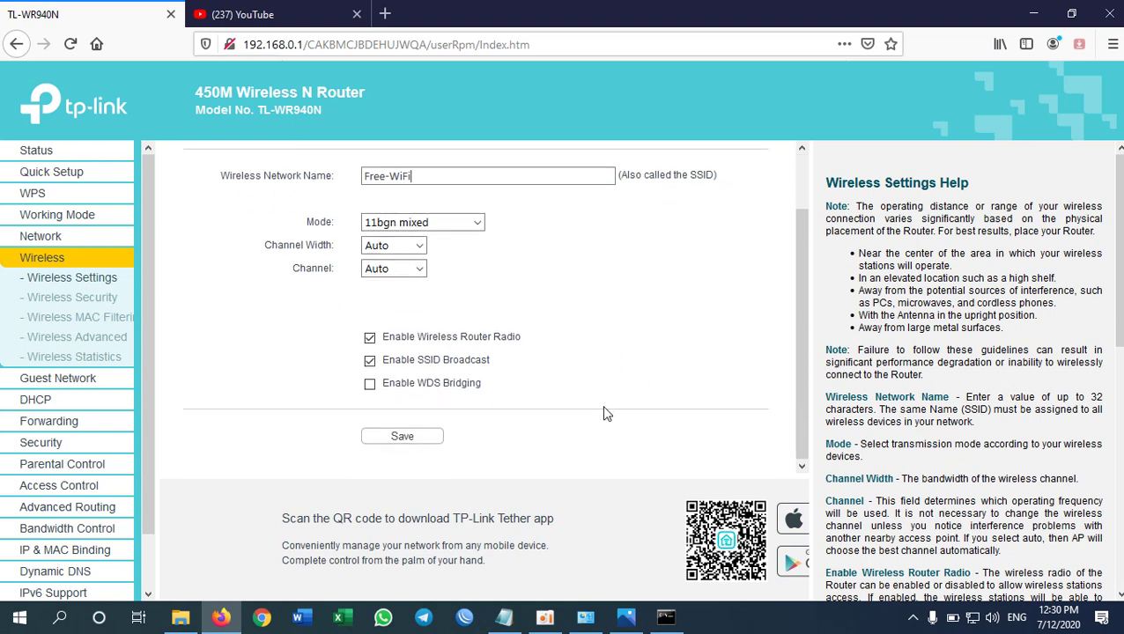
pyautogui.click(429, 437)
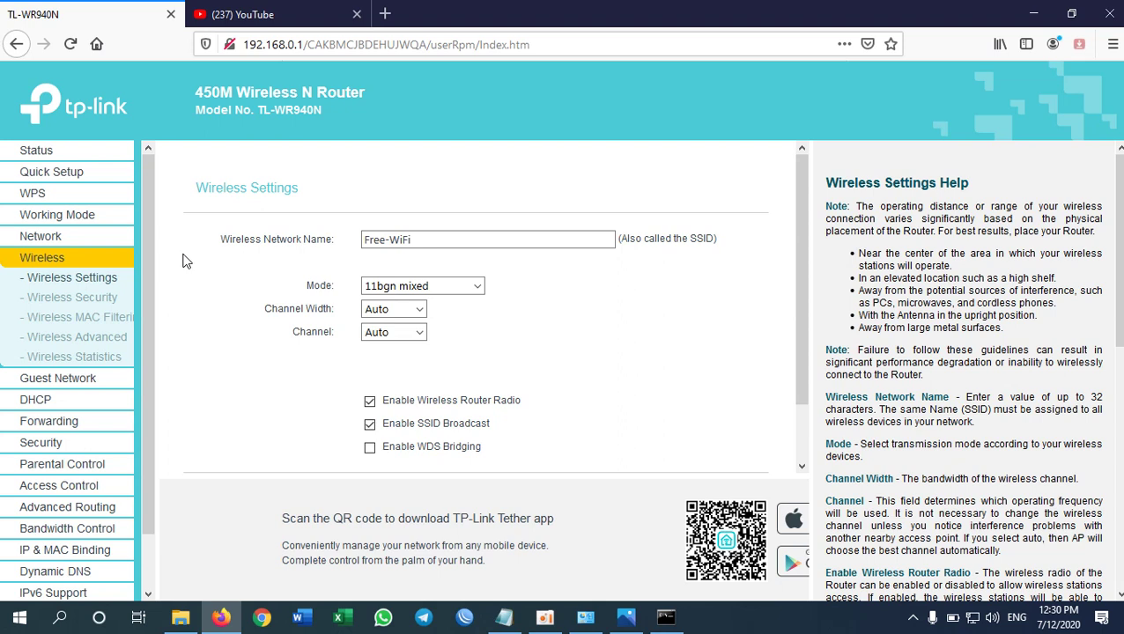
pyautogui.click(457, 239)
# - Set the WPA/WPA2-Personal Version and Encryption to Automatic under Wireless Security
pyautogui.click(68, 300)
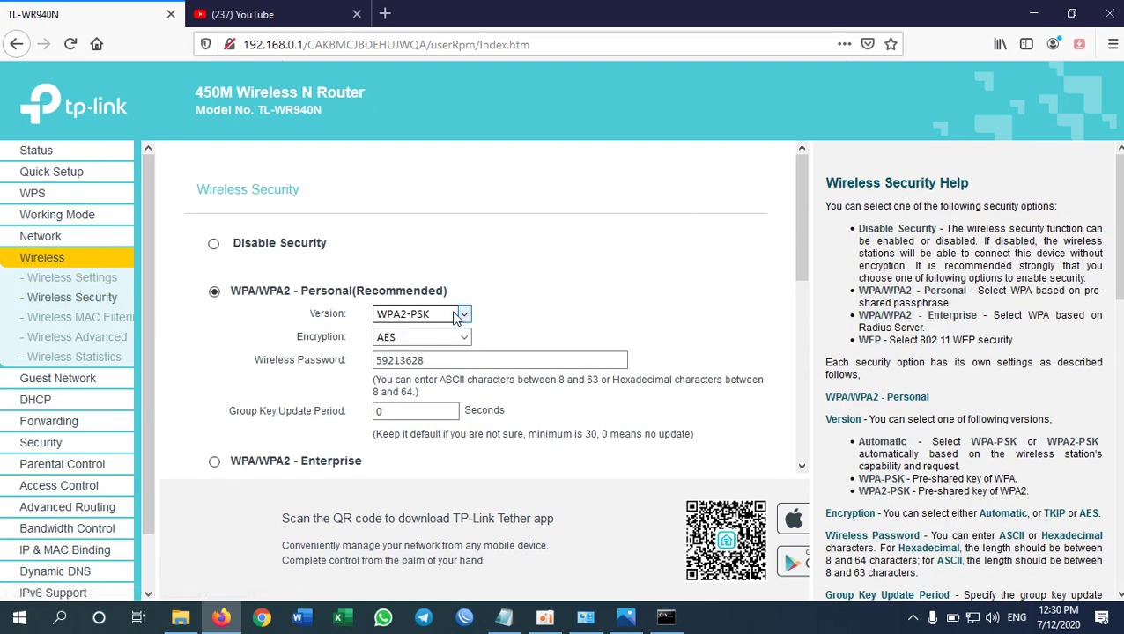
pyautogui.click(456, 314)
pyautogui.click(423, 332)
pyautogui.click(430, 342)
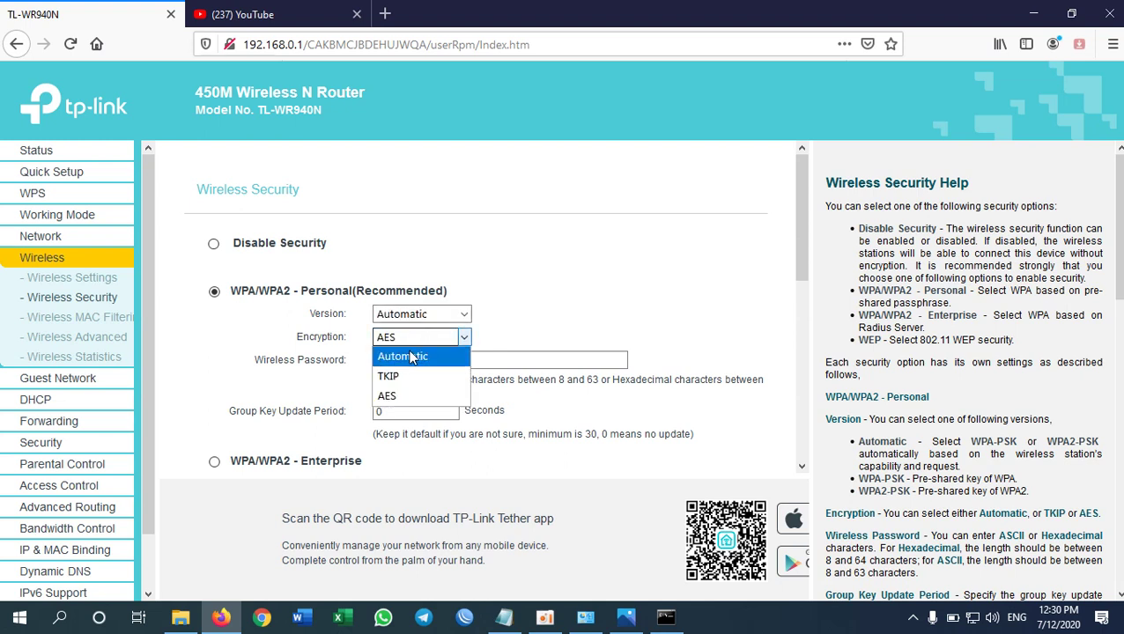
pyautogui.click(409, 352)
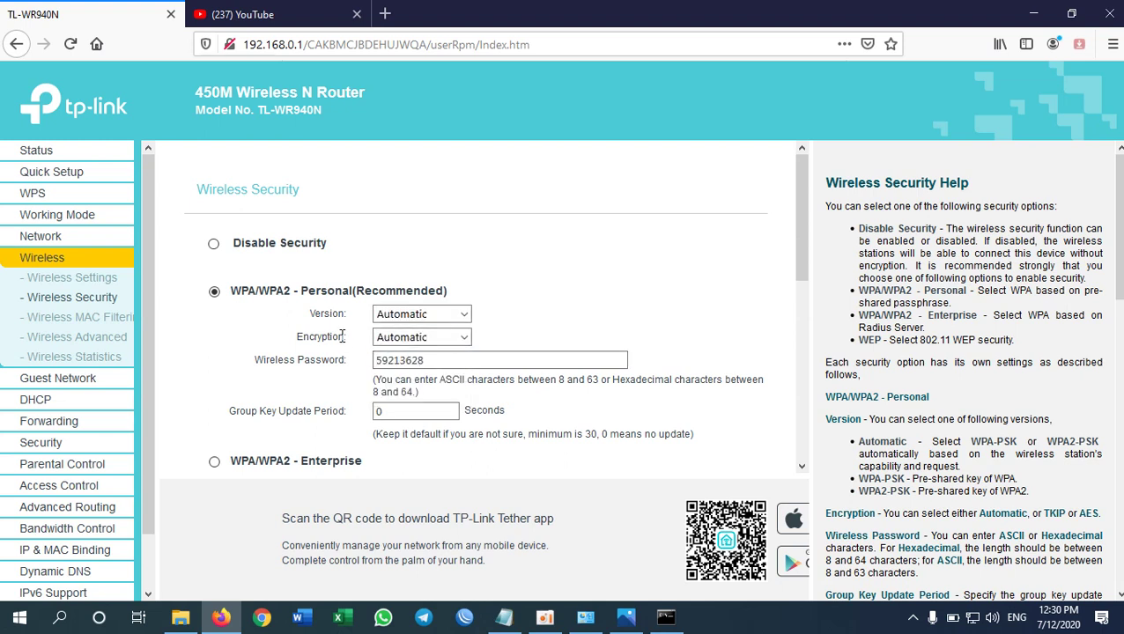
# - Replace the old wireless password with the new one and save the security settings
pyautogui.click(443, 362)
pyautogui.click(501, 348)
pyautogui.press('BackSpace')
pyautogui.press('BackSpace')
pyautogui.press('BackSpace')
pyautogui.press('BackSpace')
pyautogui.press('BackSpace')
pyautogui.press('BackSpace')
pyautogui.press('BackSpace')
pyautogui.write('12345678')
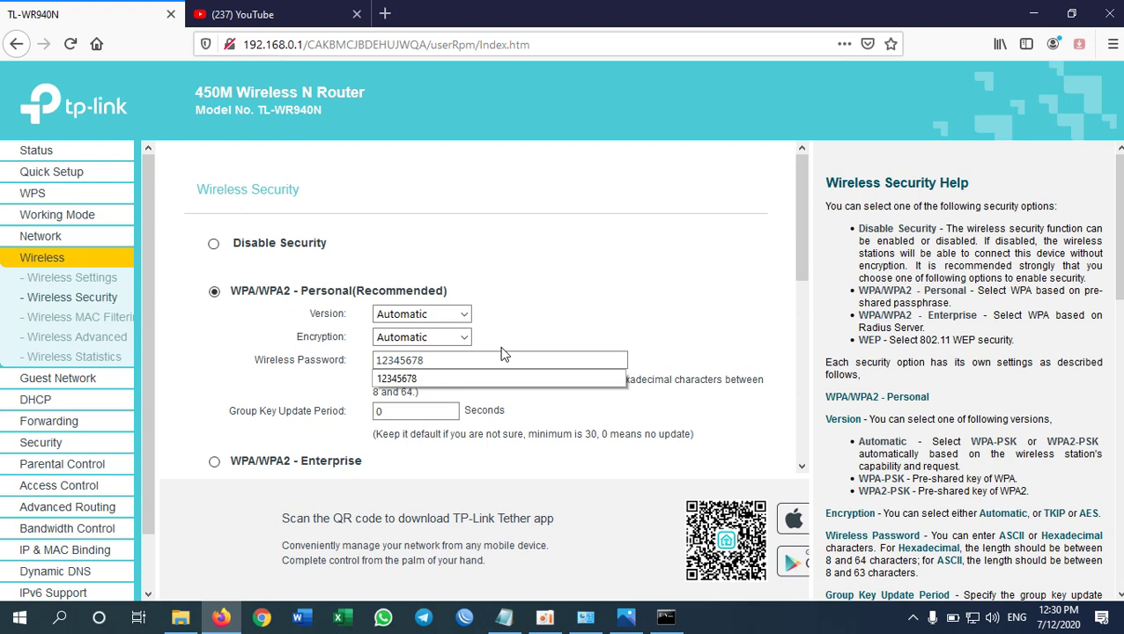
pyautogui.press('Down')
pyautogui.press('Return')
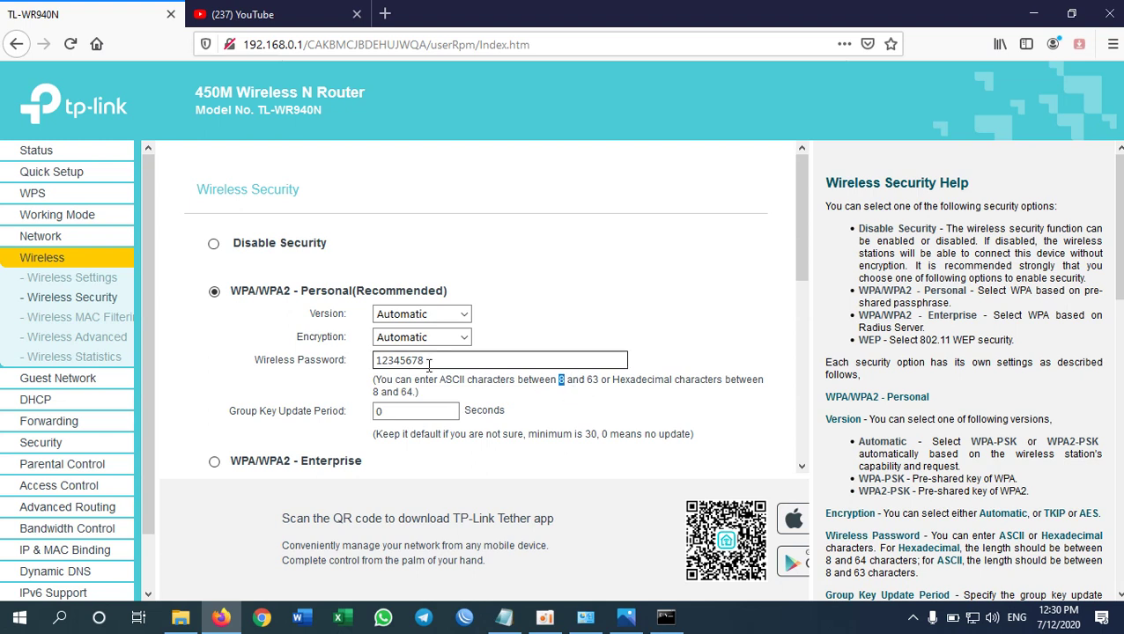
pyautogui.scroll(-5, 481, 398)
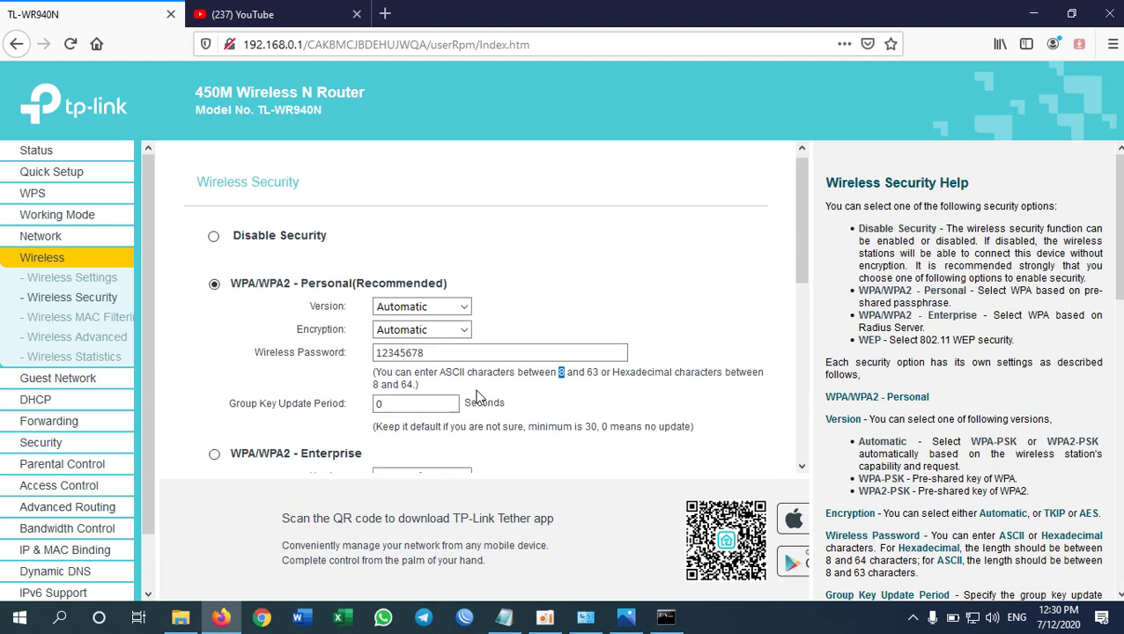
pyautogui.click(411, 437)
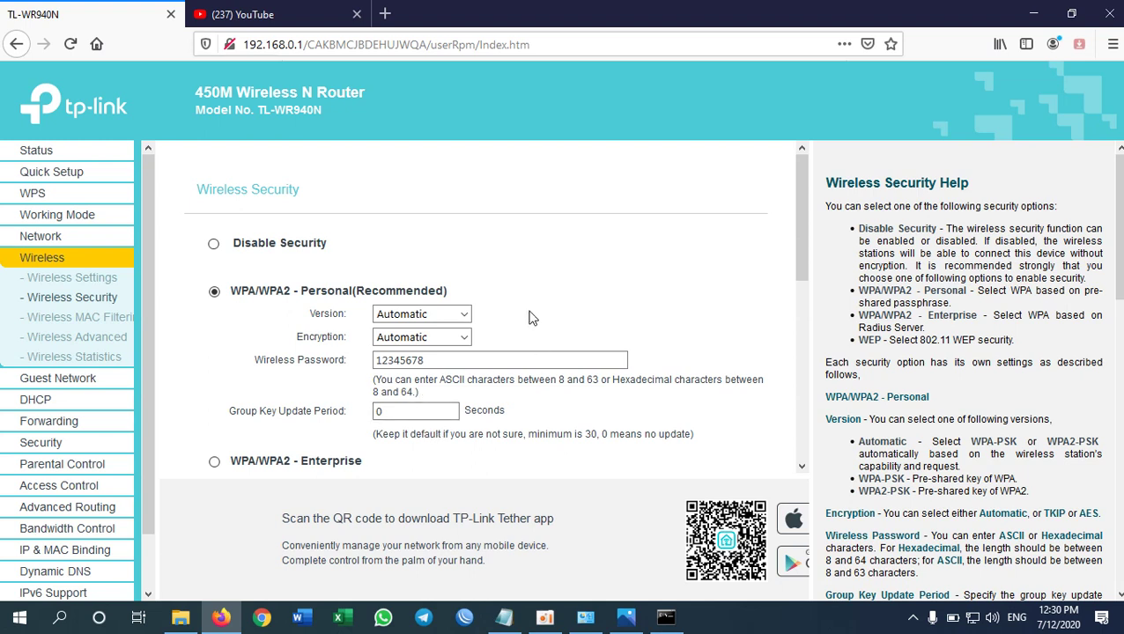
# - Review the saved WAN, wireless name and wireless security pages
pyautogui.click(69, 236)
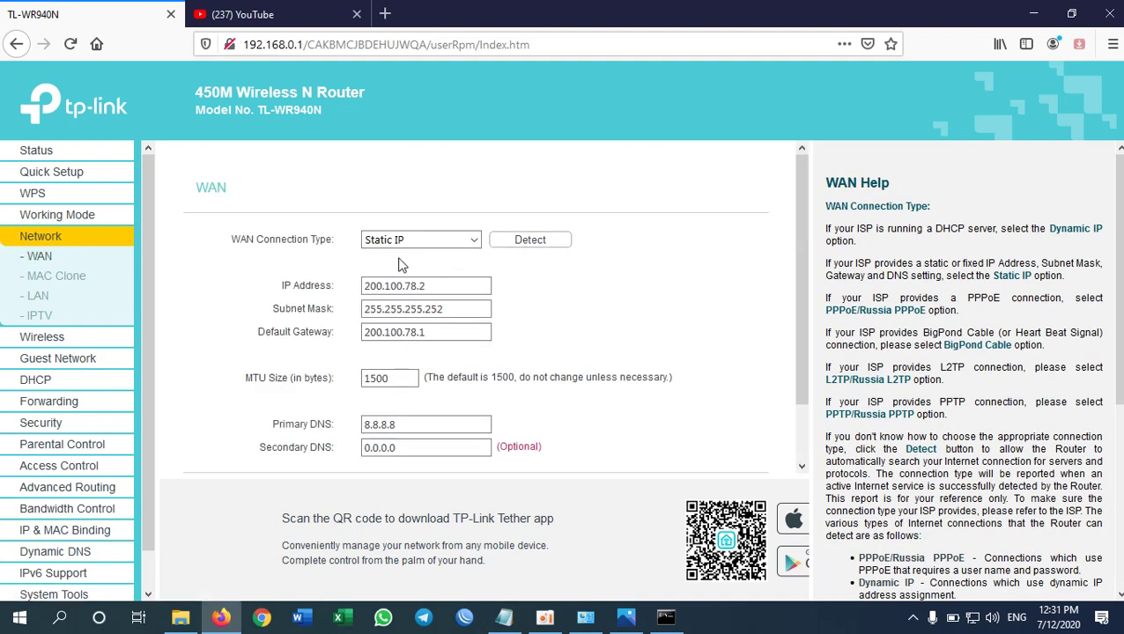
pyautogui.click(40, 338)
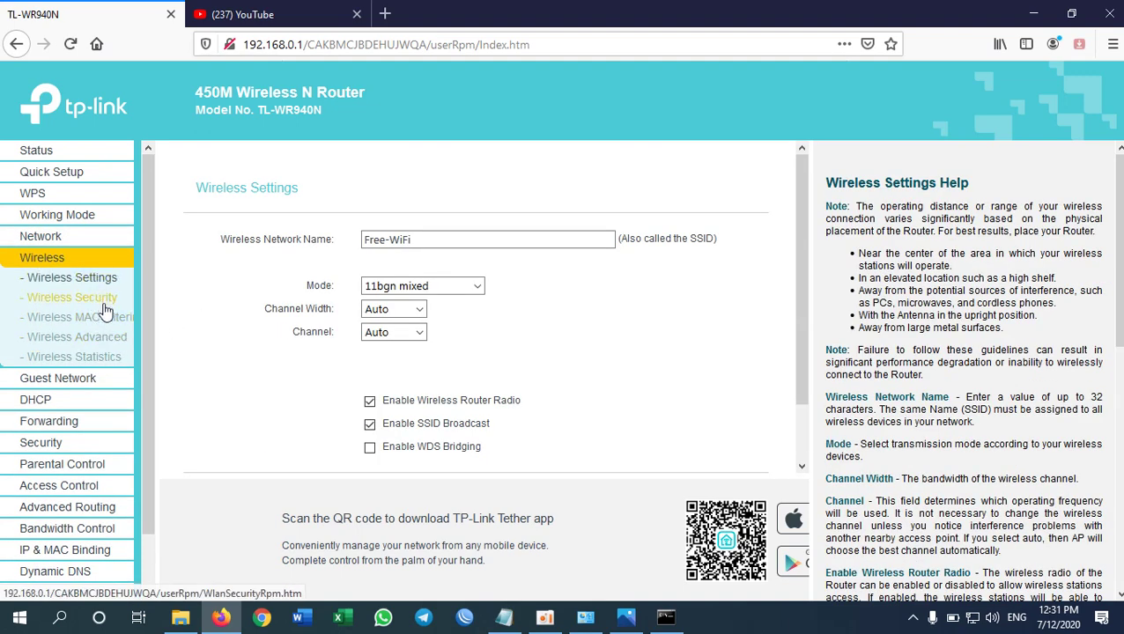
pyautogui.click(72, 297)
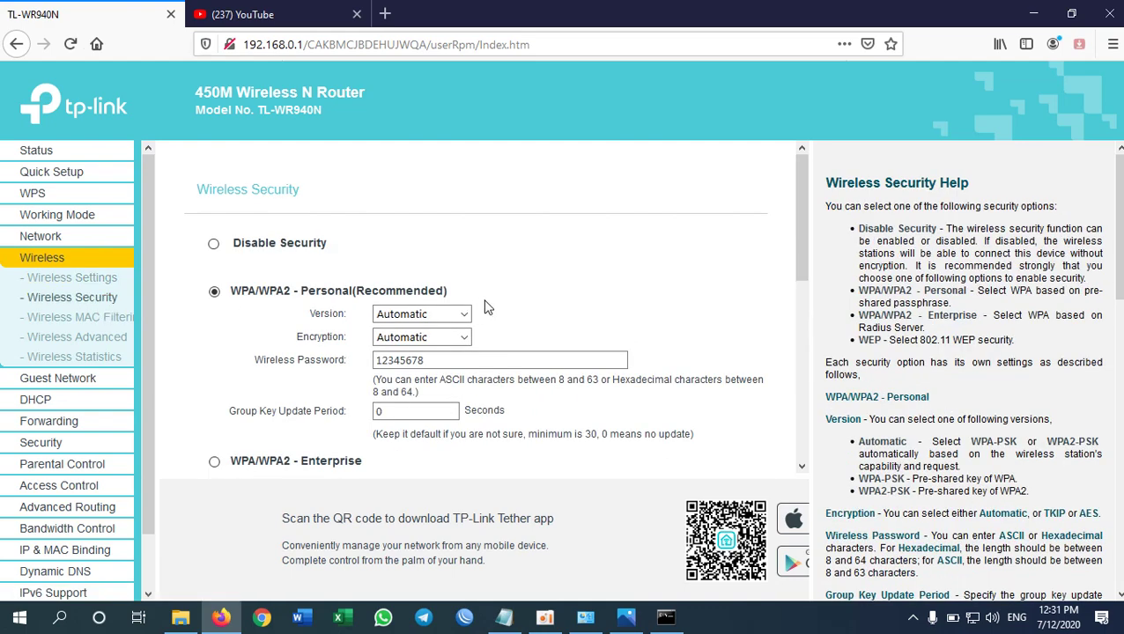
# - Disable the Ethernet Cable adapter in Network Connections and bring Firefox back
pyautogui.click(1033, 14)
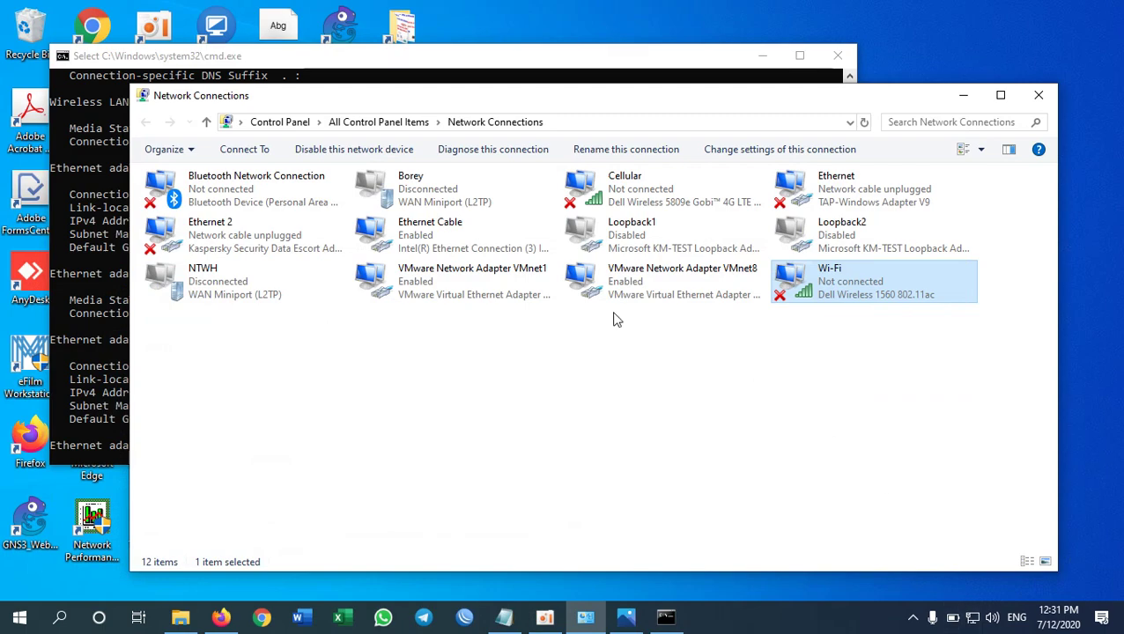
pyautogui.click(507, 438)
pyautogui.click(412, 245)
pyautogui.rightClick(413, 244)
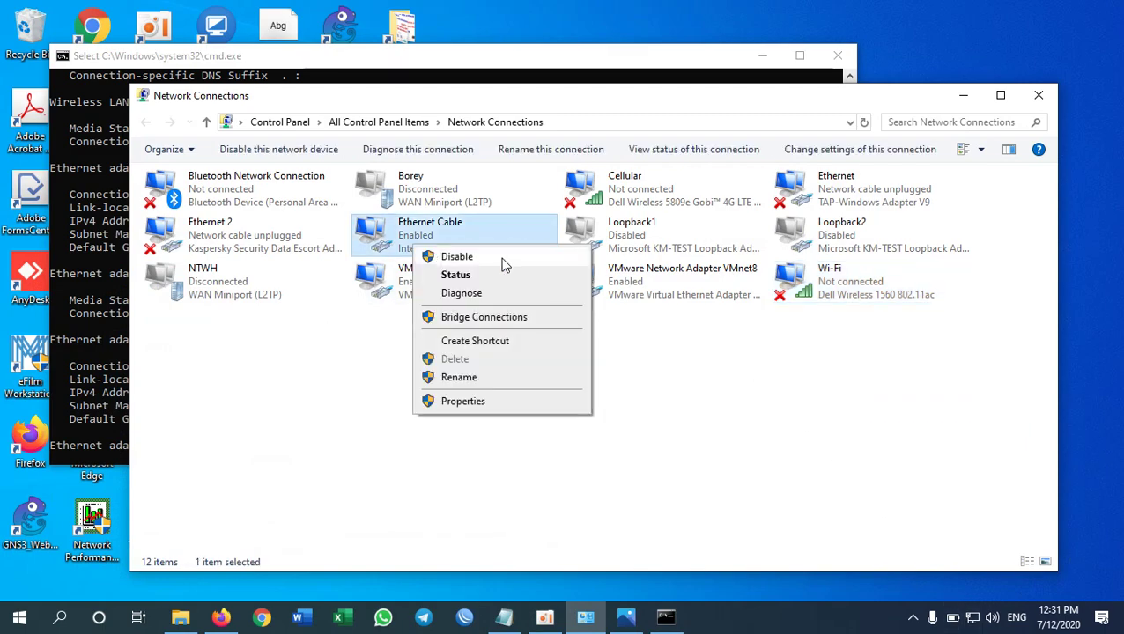
pyautogui.click(504, 262)
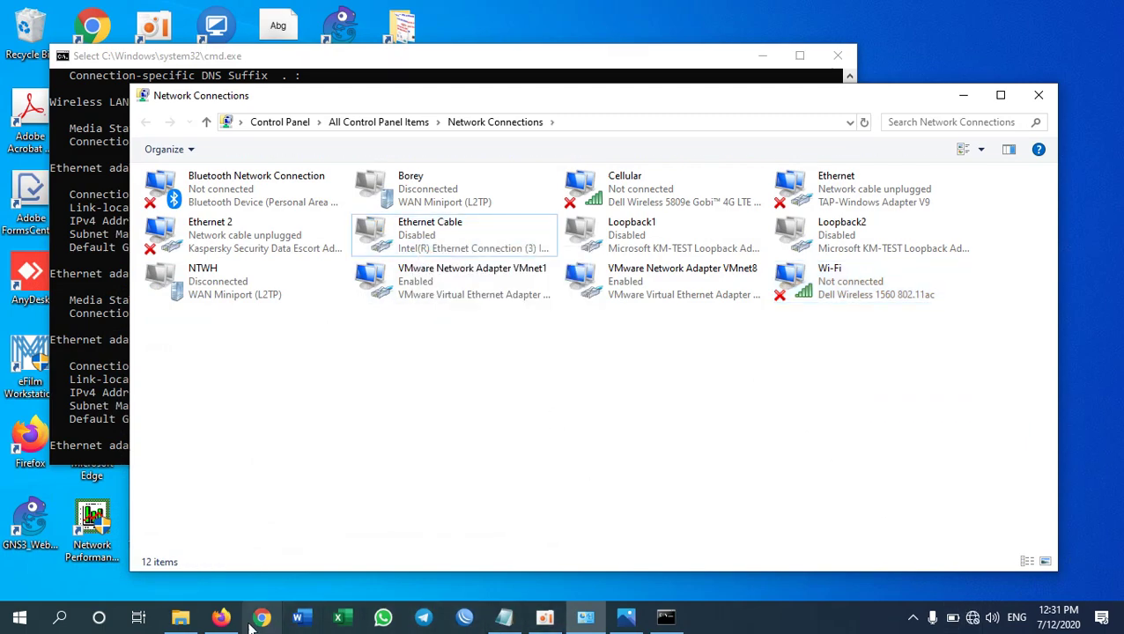
pyautogui.click(220, 617)
# - Try loading YouTube in a new tab without the cable, then switch Wi-Fi on
pyautogui.click(385, 14)
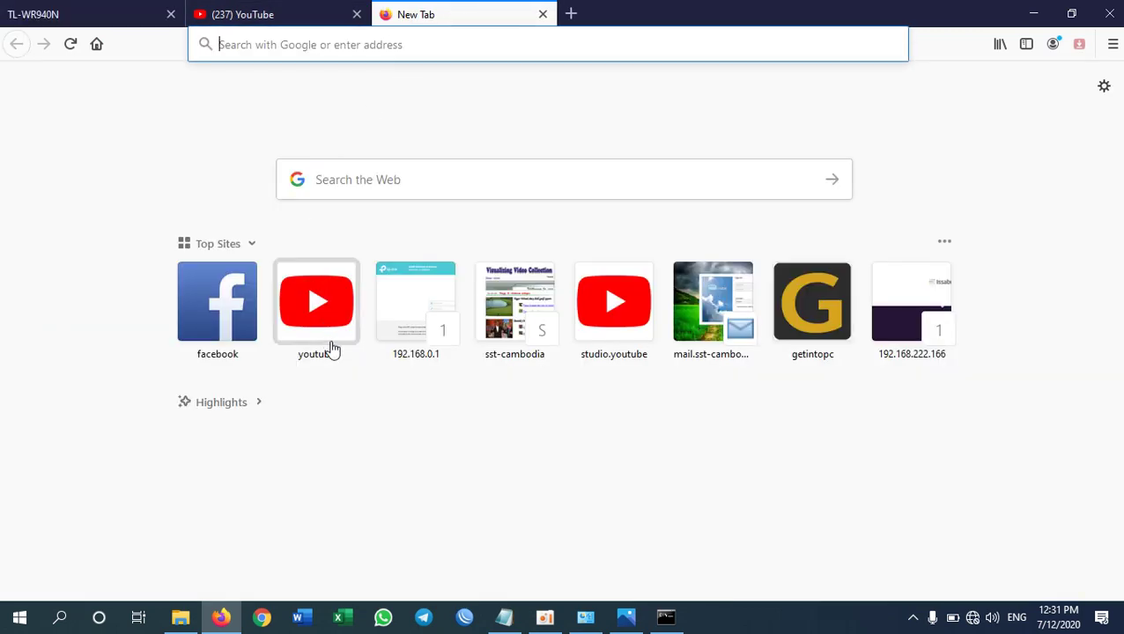
pyautogui.click(332, 332)
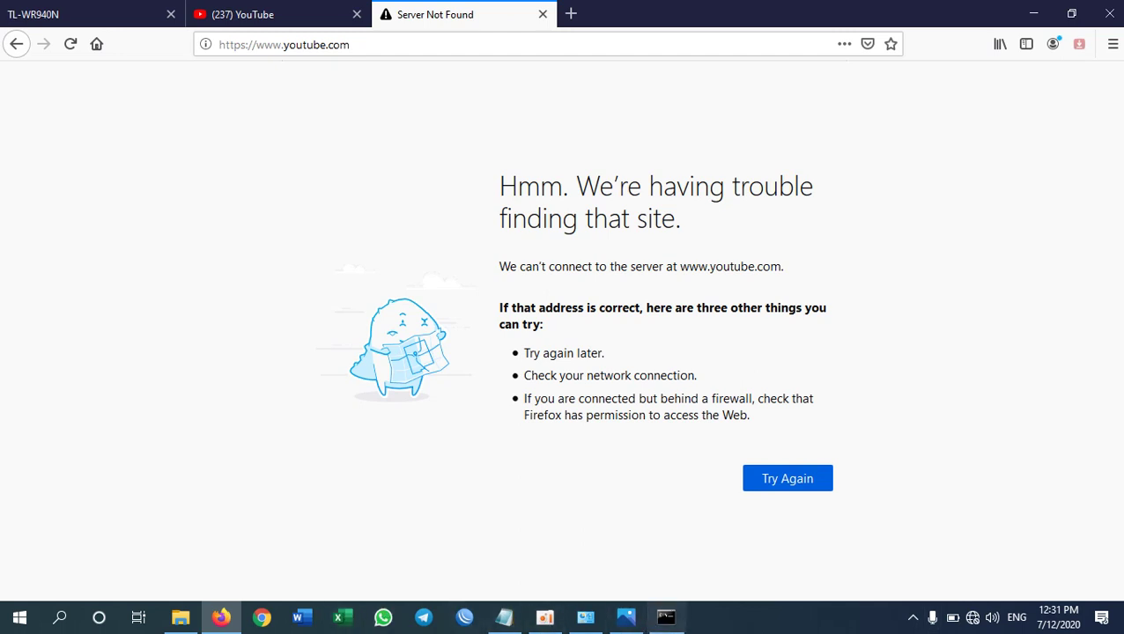
pyautogui.click(974, 618)
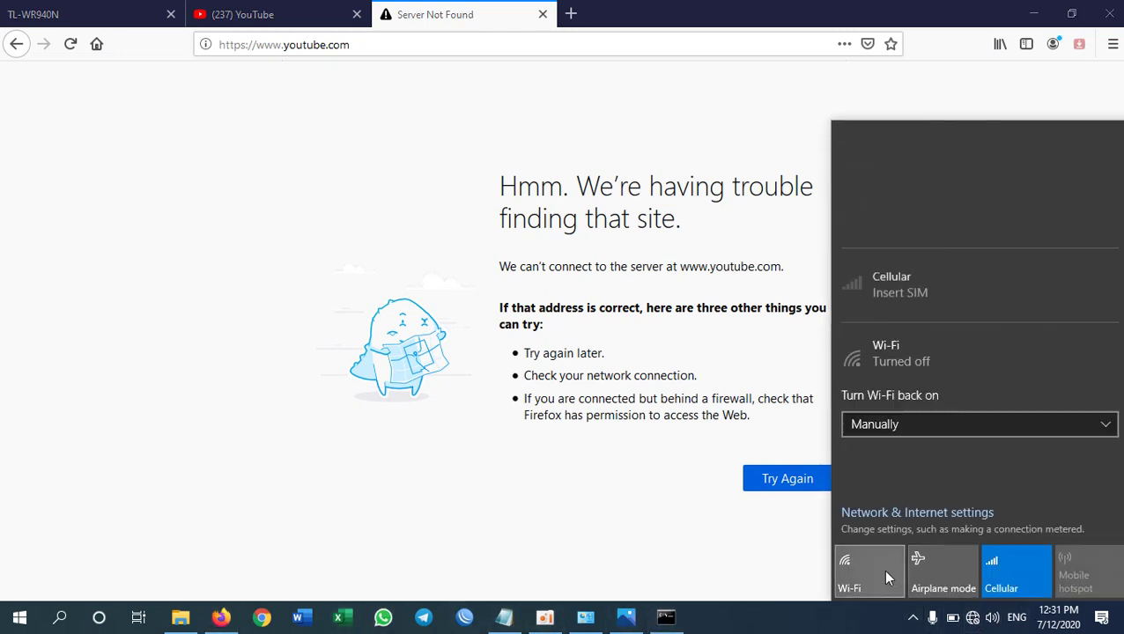
pyautogui.click(872, 569)
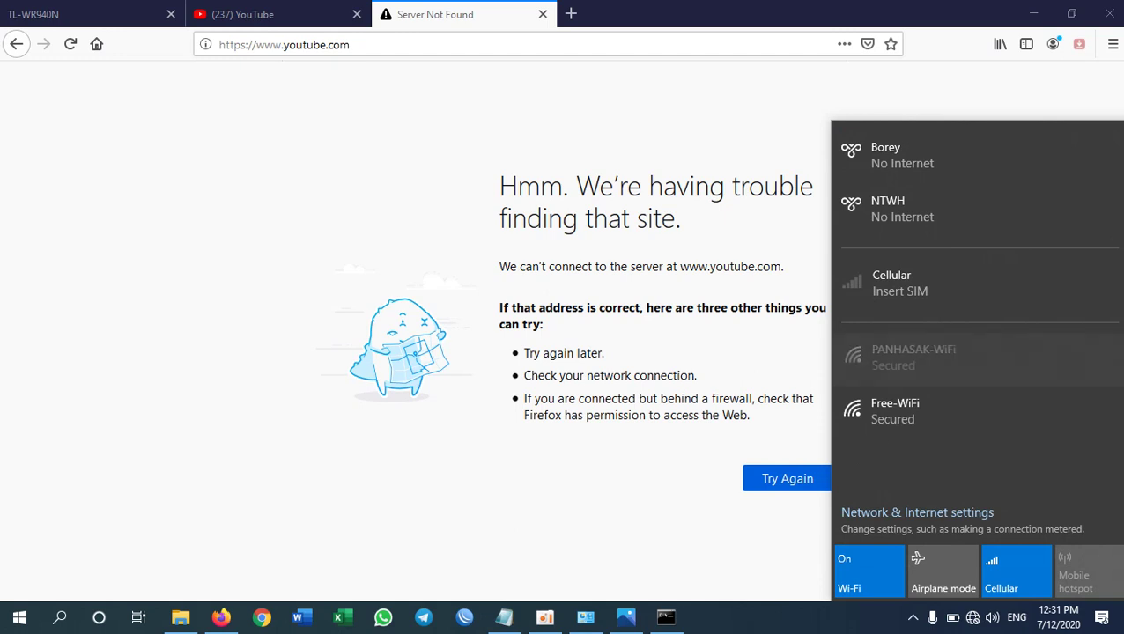
# - Join Free-WiFi with its security key and reload YouTube
pyautogui.click(897, 402)
pyautogui.click(1013, 469)
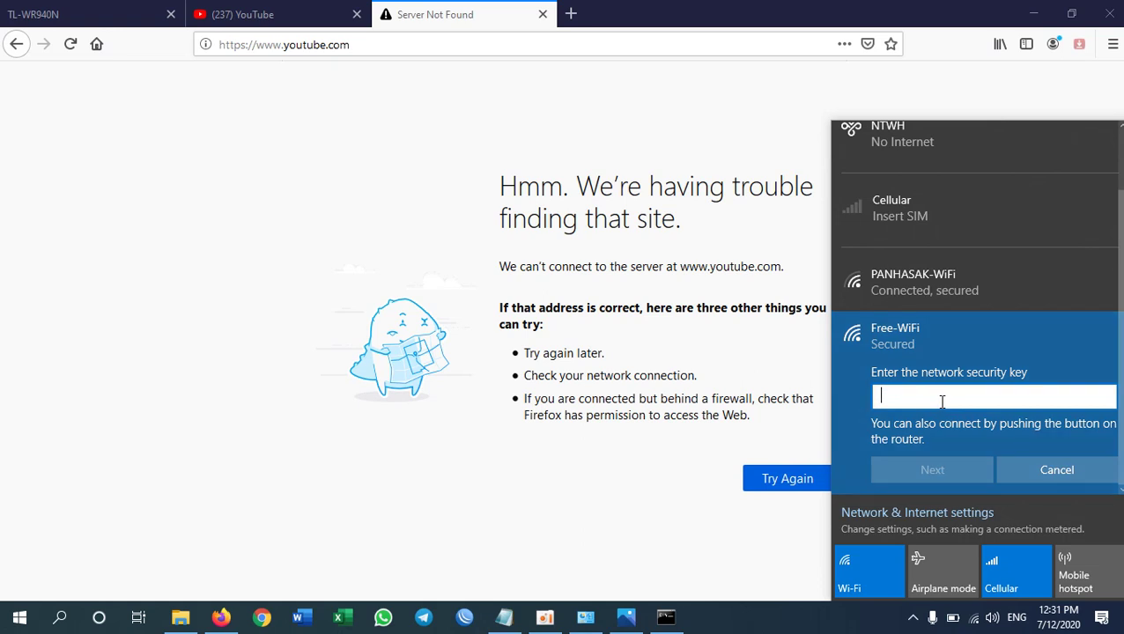
pyautogui.write('1234567')
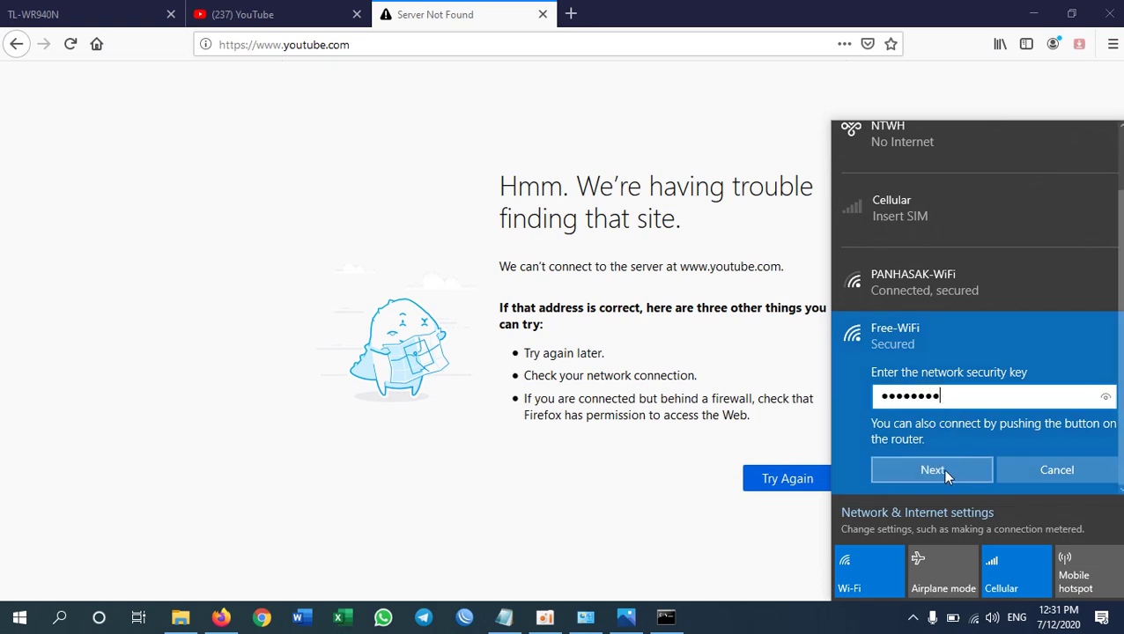
pyautogui.click(944, 472)
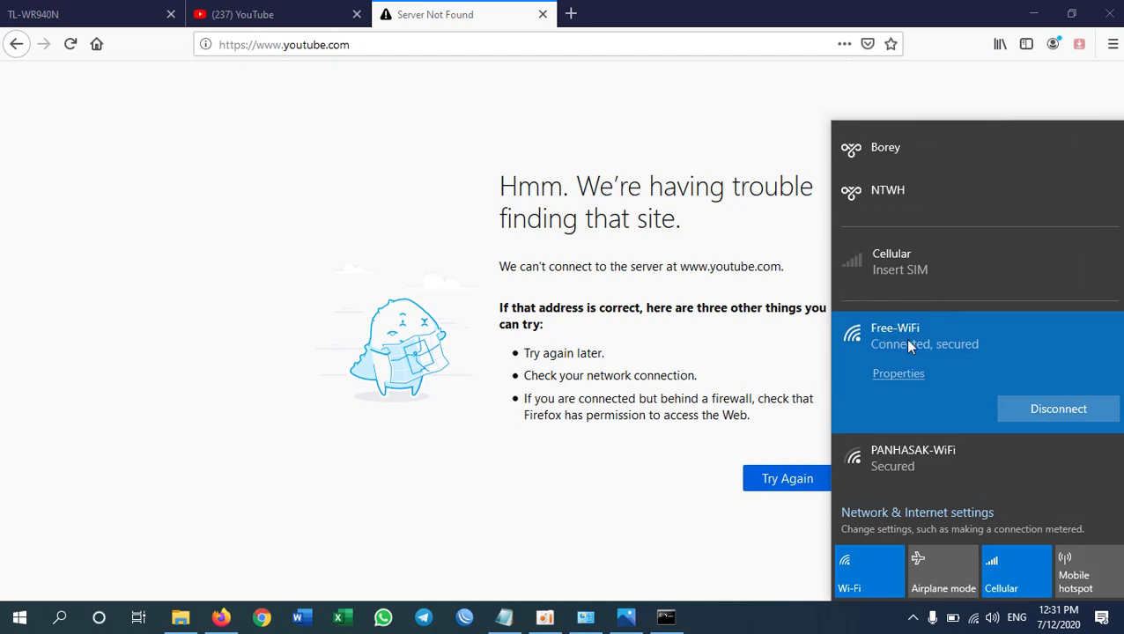
pyautogui.click(70, 44)
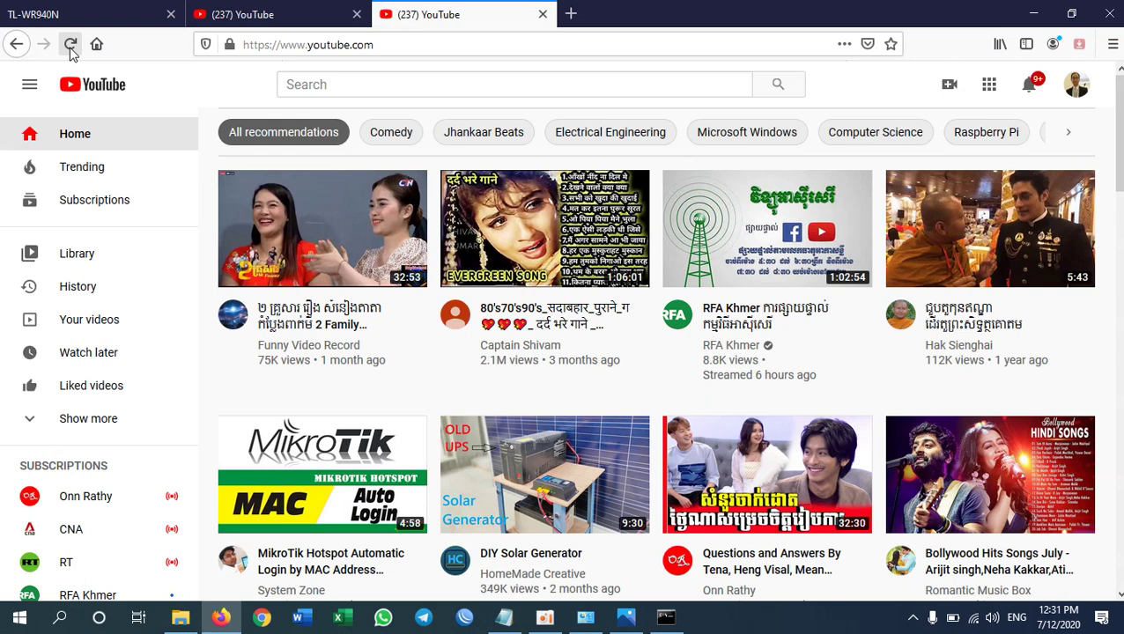
# - Look over the recommended videos on the loaded YouTube home page
pyautogui.moveTo(414, 371)
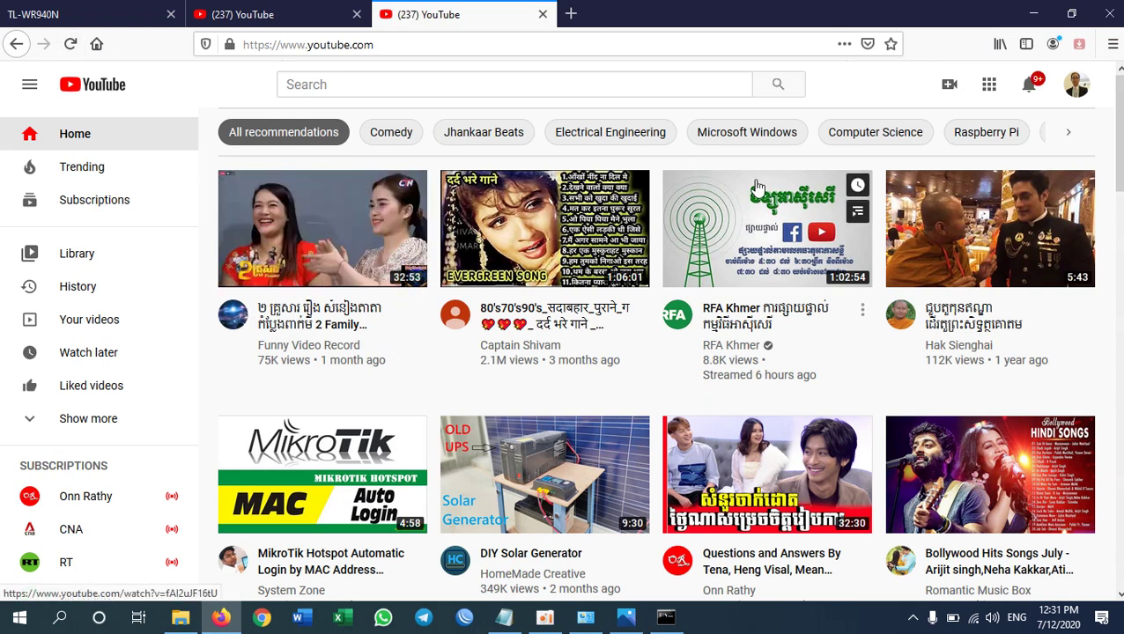
pyautogui.moveTo(793, 195)
pyautogui.moveTo(830, 178)
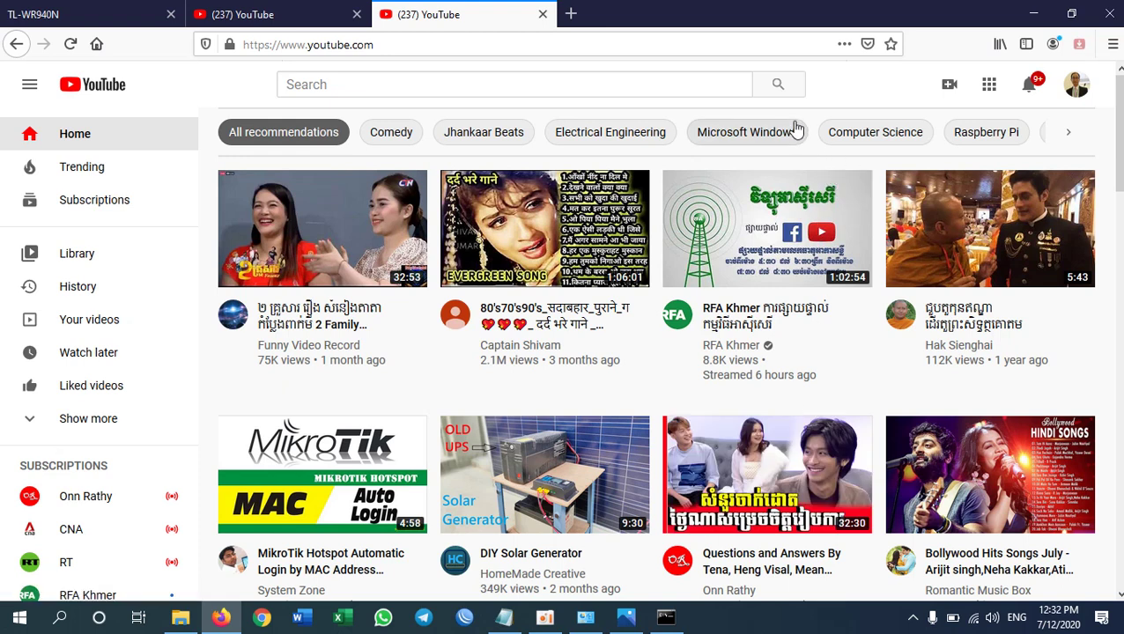